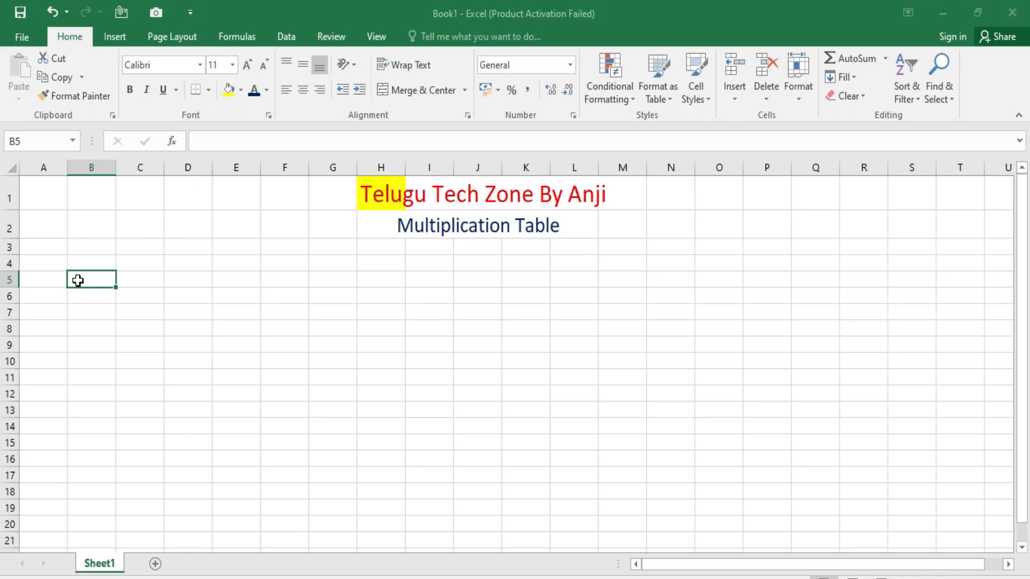
# - Enter 1 in cell B5 and fill it down through B16
pyautogui.write('1')
pyautogui.press('Return')
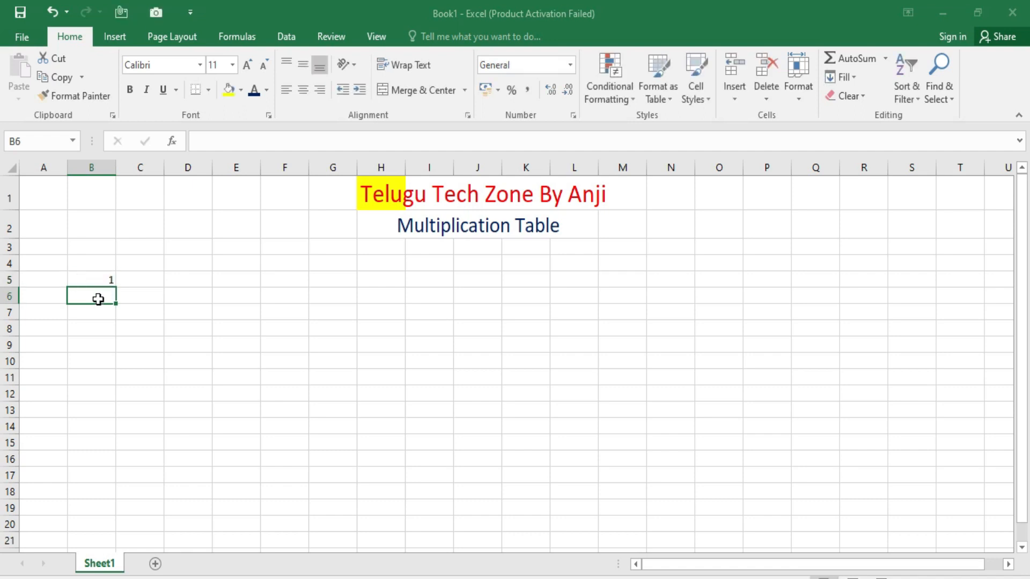
pyautogui.click(97, 278)
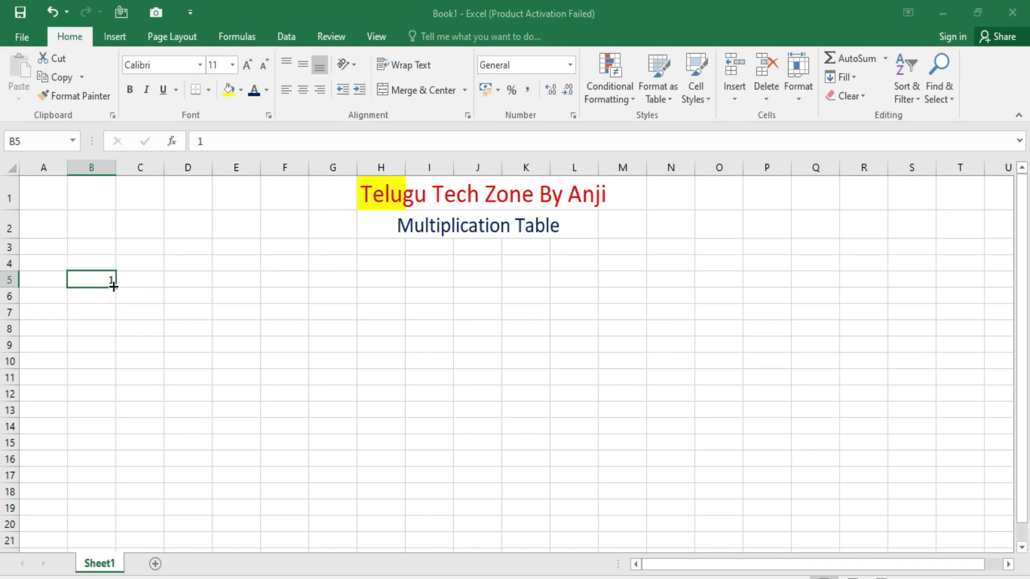
pyautogui.moveTo(113, 287); pyautogui.dragTo(103, 474)
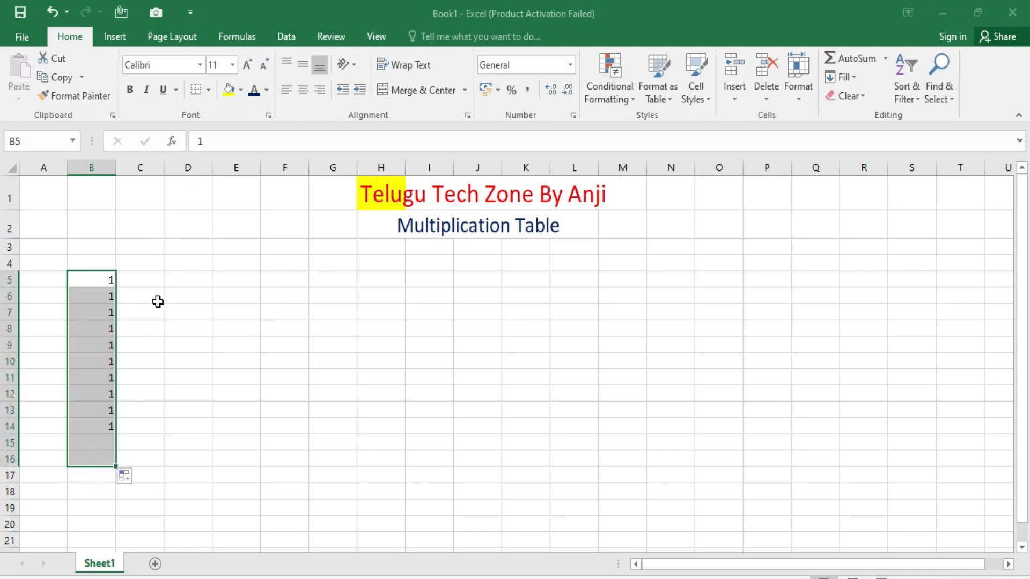
# - Enter x in cell C5 and copy it to C6:C16
pyautogui.click(146, 281)
pyautogui.write('x')
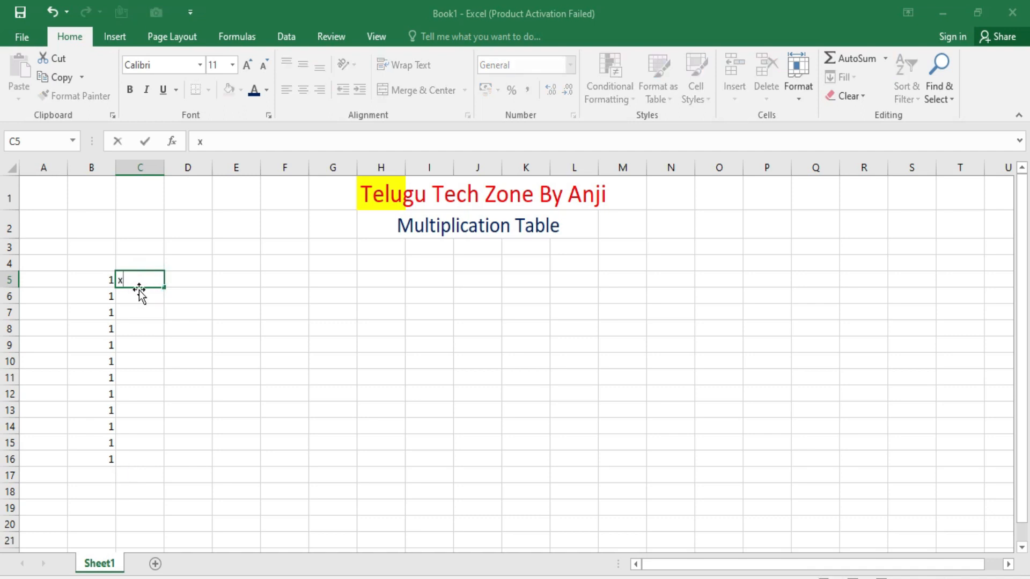
pyautogui.press('Return')
pyautogui.click(135, 284)
pyautogui.hotkey('ctrl', 'c')
pyautogui.moveTo(138, 295); pyautogui.dragTo(156, 459)
pyautogui.press('Return')
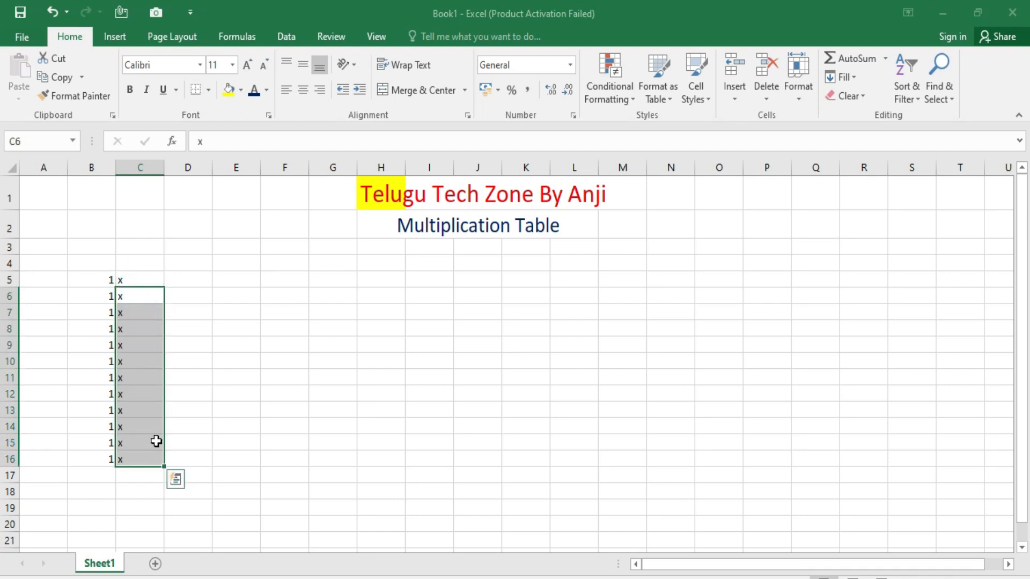
# - Enter 1 in D5 and 2 in D6, and extend the series down to 10 in D14
pyautogui.click(189, 281)
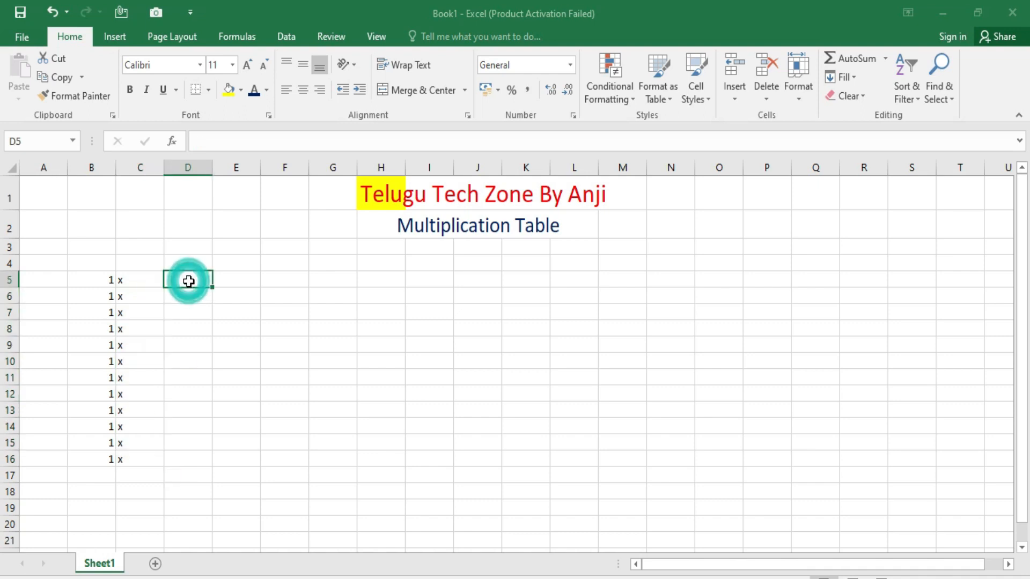
pyautogui.write('1')
pyautogui.press('Return')
pyautogui.write('2')
pyautogui.press('Return')
pyautogui.moveTo(193, 281)
pyautogui.mouseDown()
pyautogui.moveTo(194, 473)
pyautogui.moveTo(202, 438)
pyautogui.mouseUp()
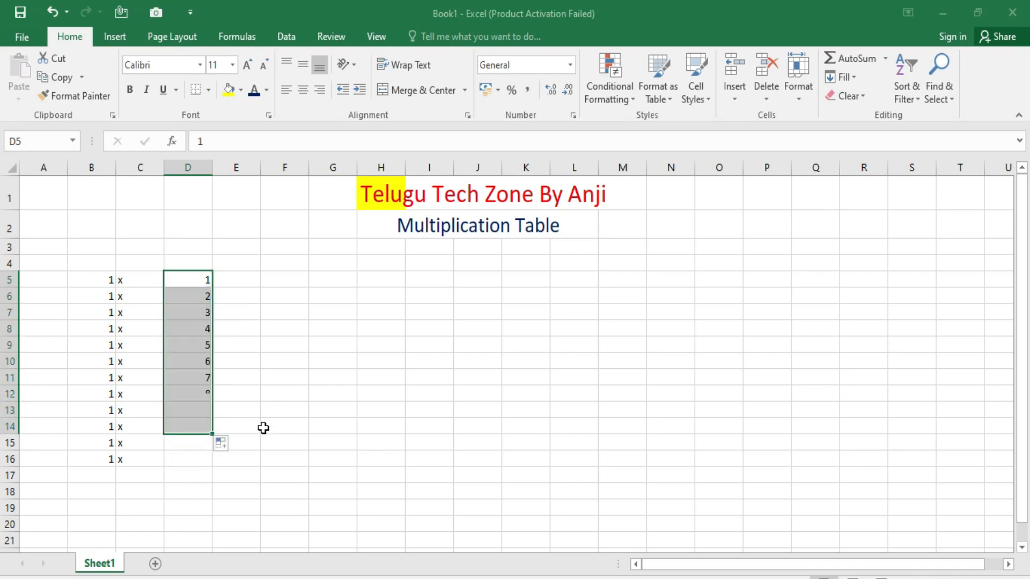
pyautogui.click(262, 428)
# - Clear the contents of cells B14:C16
pyautogui.moveTo(96, 428); pyautogui.dragTo(127, 459)
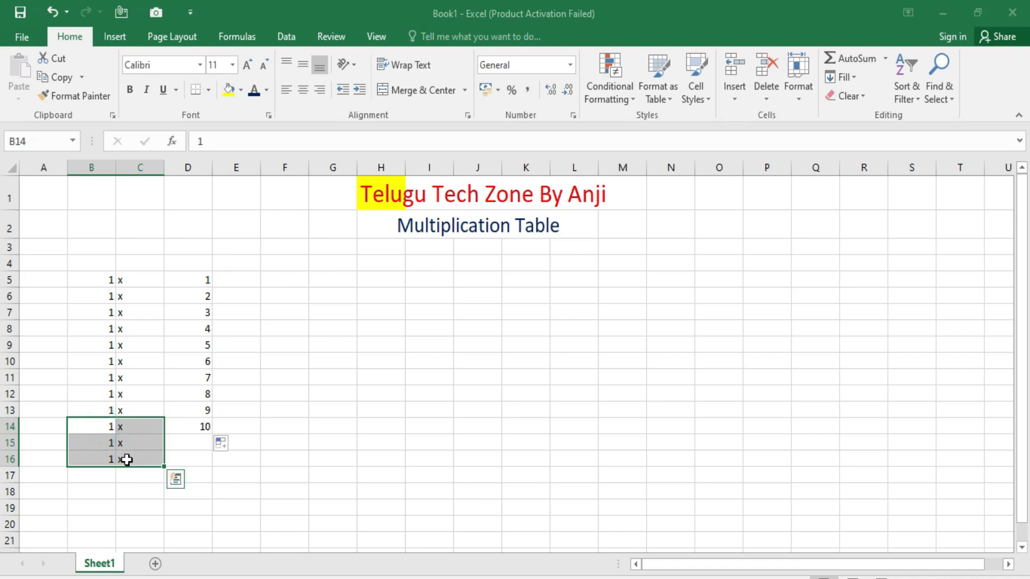
pyautogui.press('Delete')
pyautogui.click(171, 268)
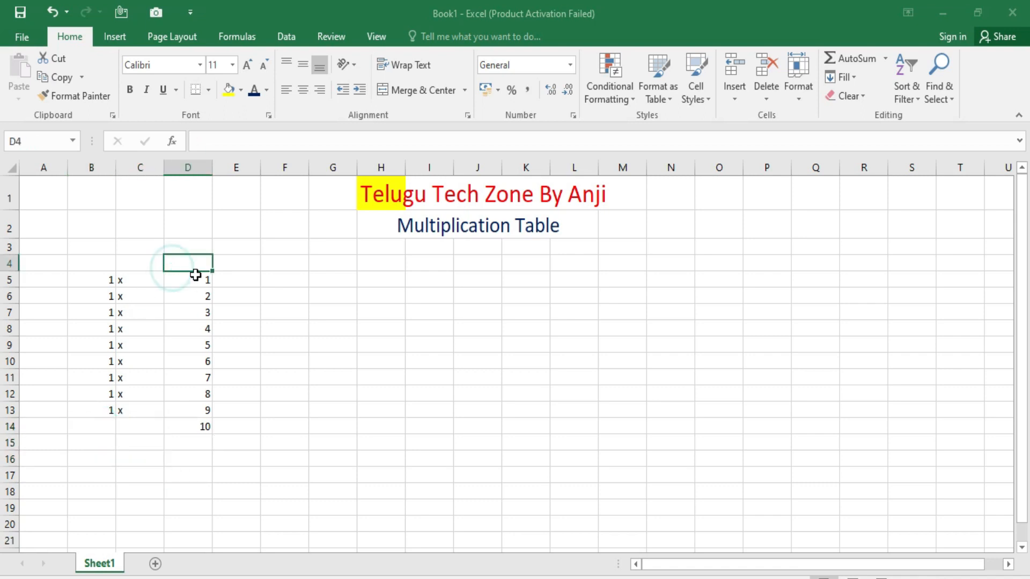
pyautogui.click(228, 278)
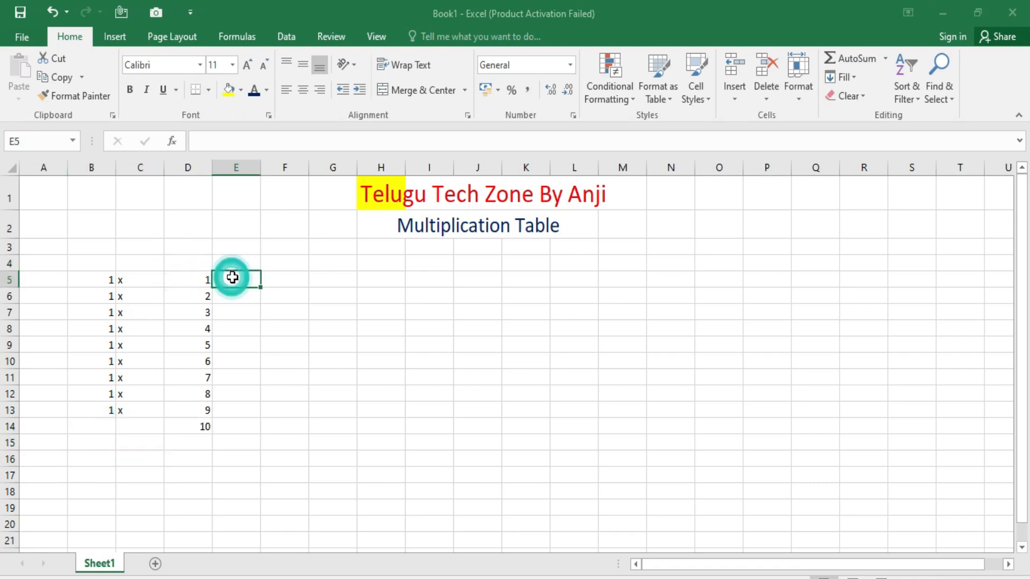
pyautogui.write('=')
pyautogui.click(287, 274)
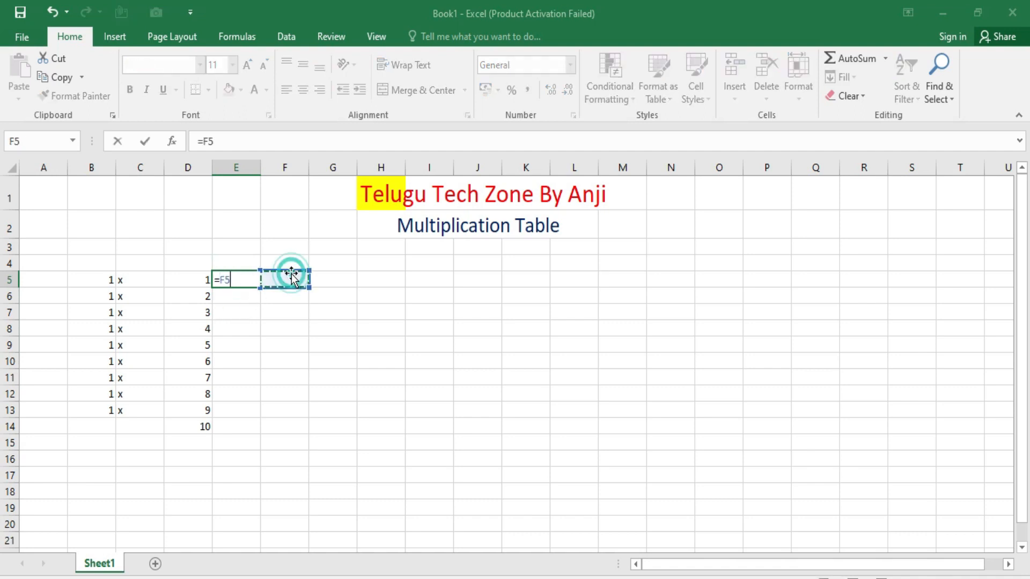
pyautogui.press('Escape')
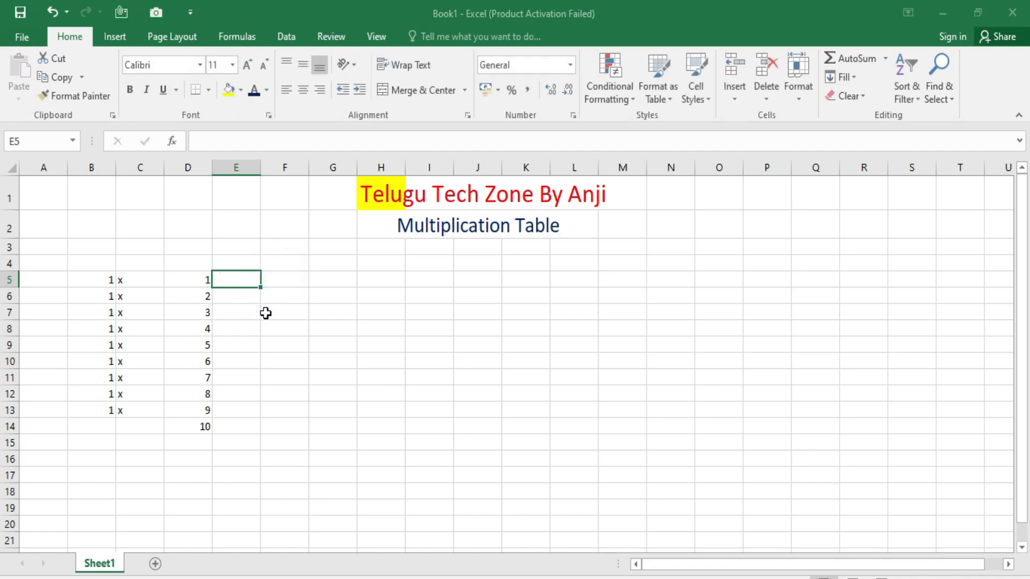
# - Enter an equals sign in cell E5 and copy it to E6:E14
pyautogui.write('=')
pyautogui.press('Return')
pyautogui.click(236, 281)
pyautogui.hotkey('ctrl', 'c')
pyautogui.moveTo(244, 296); pyautogui.dragTo(241, 420)
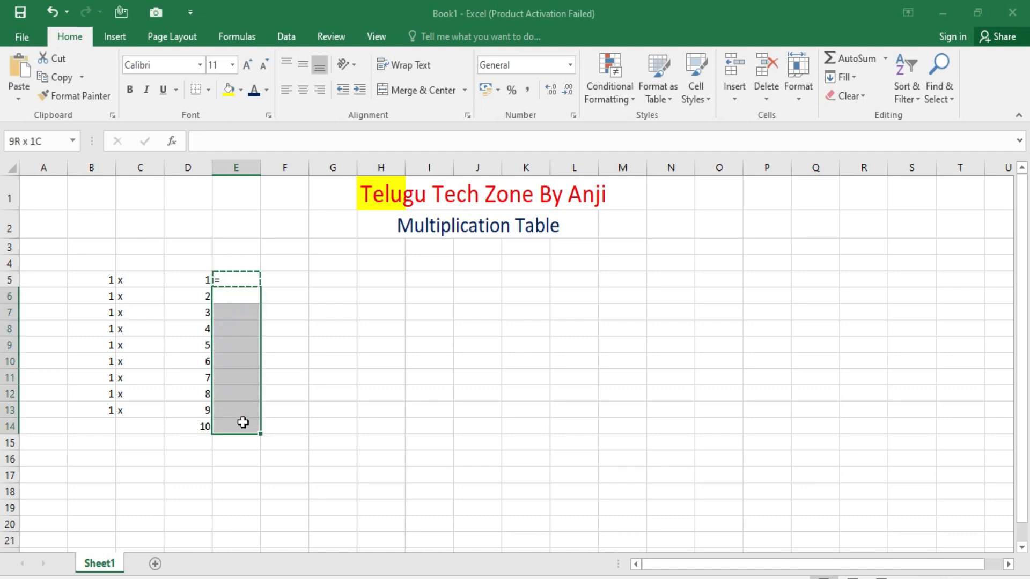
pyautogui.press('Return')
# - Narrow columns B through F together to a uniform width that just fits the table entries
pyautogui.click(278, 275)
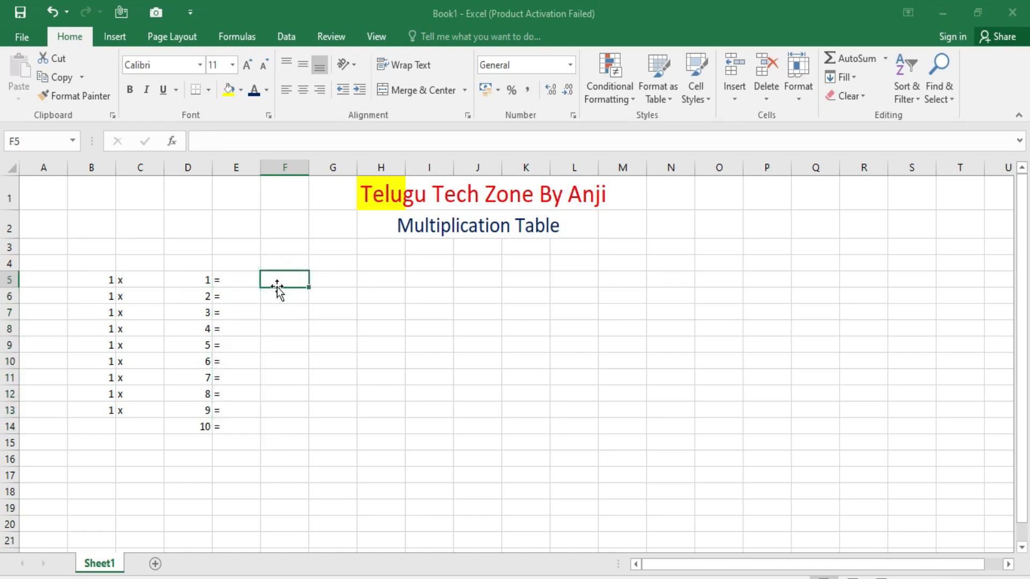
pyautogui.click(180, 283)
pyautogui.click(140, 284)
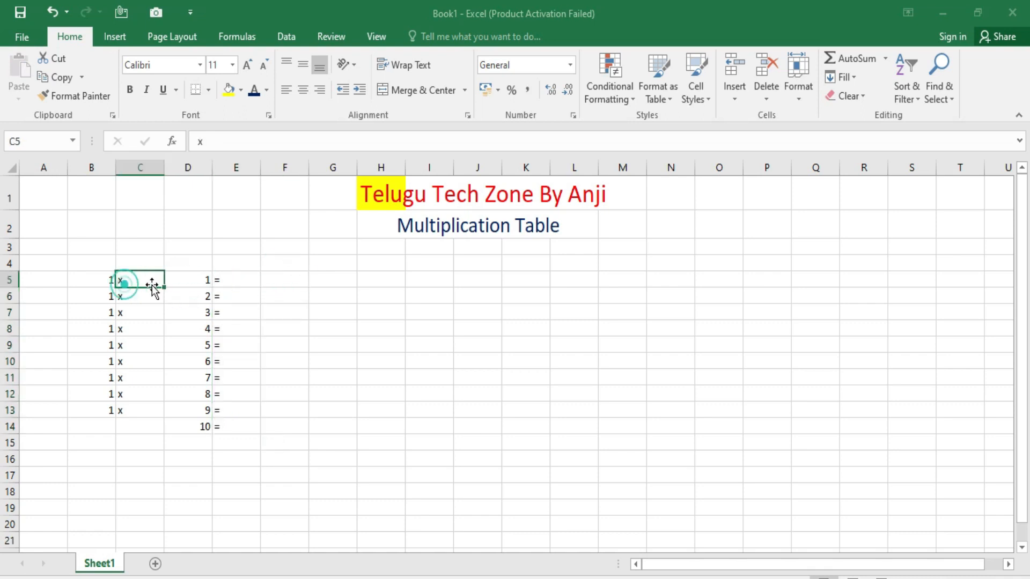
pyautogui.click(232, 294)
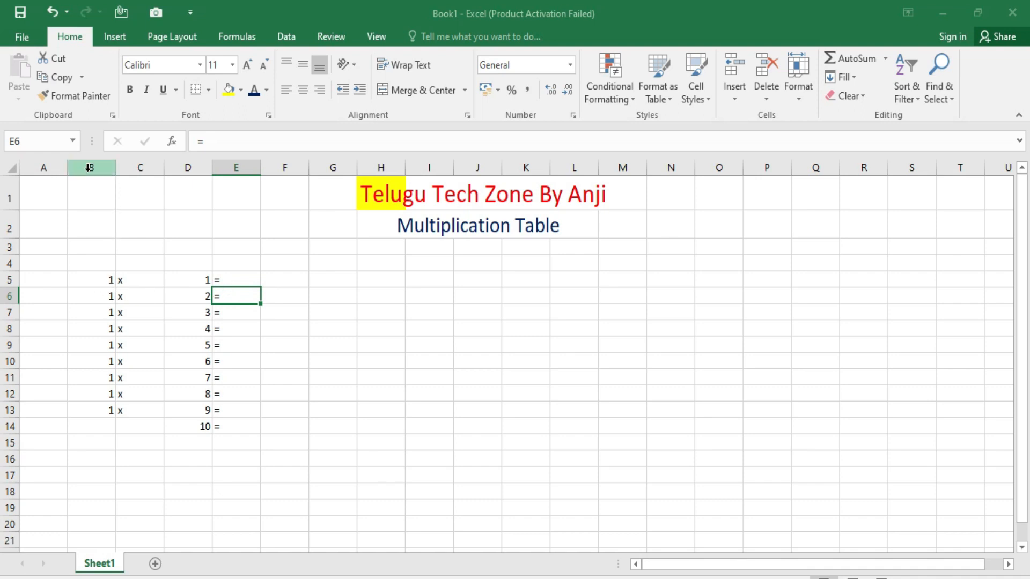
pyautogui.moveTo(86, 168); pyautogui.dragTo(263, 184)
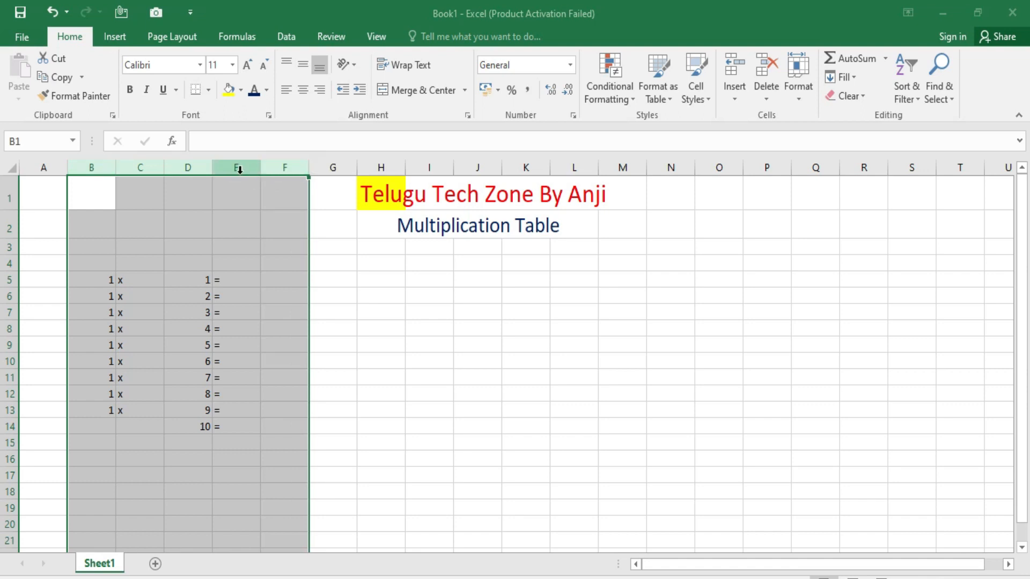
pyautogui.moveTo(257, 170); pyautogui.dragTo(229, 180)
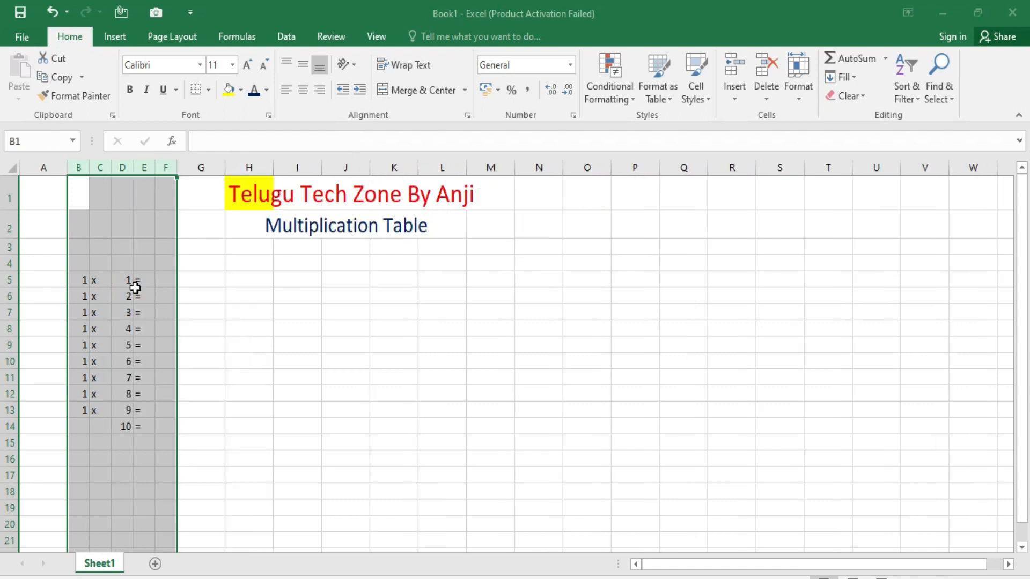
# - Enter the formula =B5*D5 in cell F5 to multiply the first row's two numbers
pyautogui.click(166, 283)
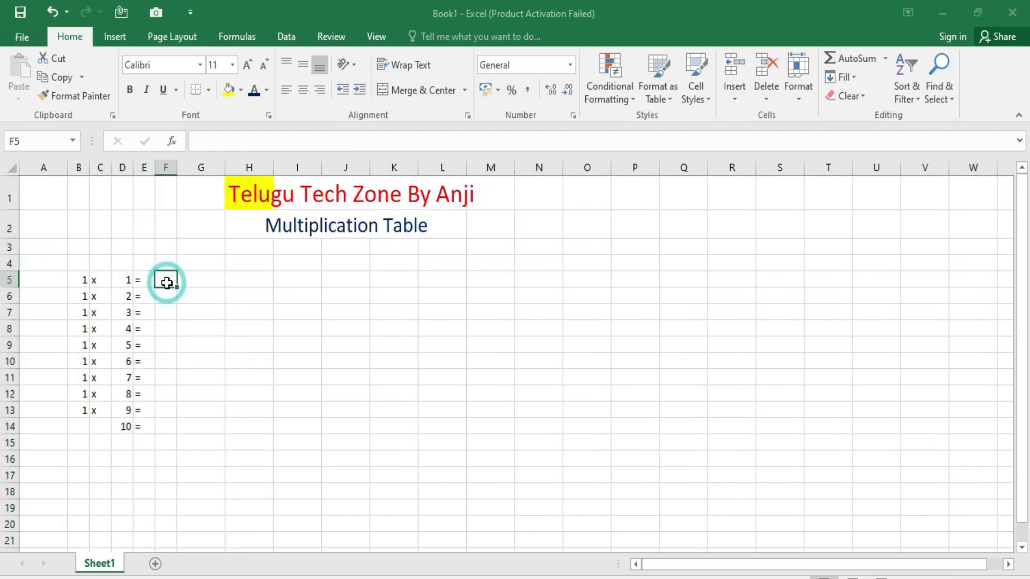
pyautogui.click(82, 282)
pyautogui.click(129, 279)
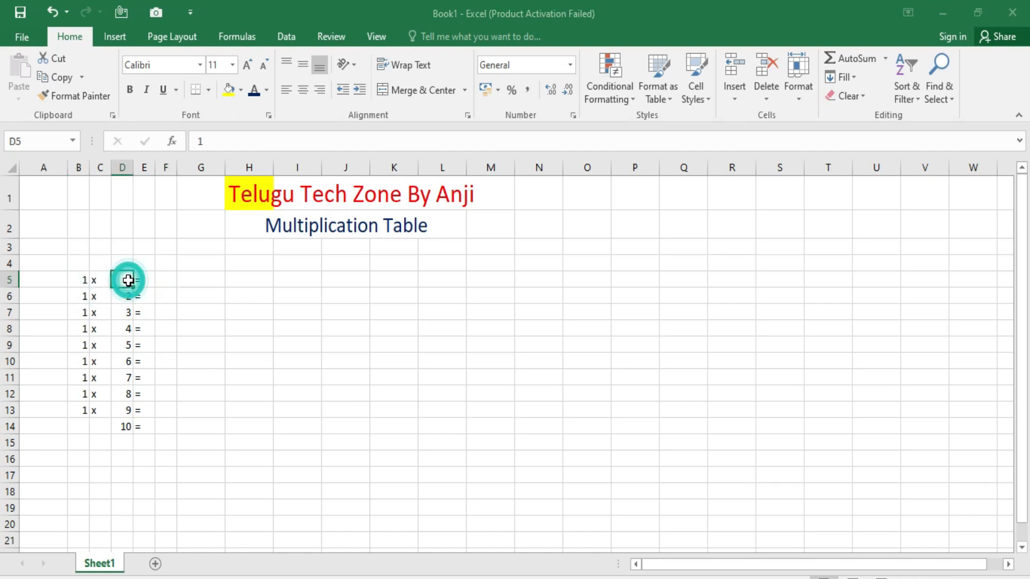
pyautogui.click(162, 284)
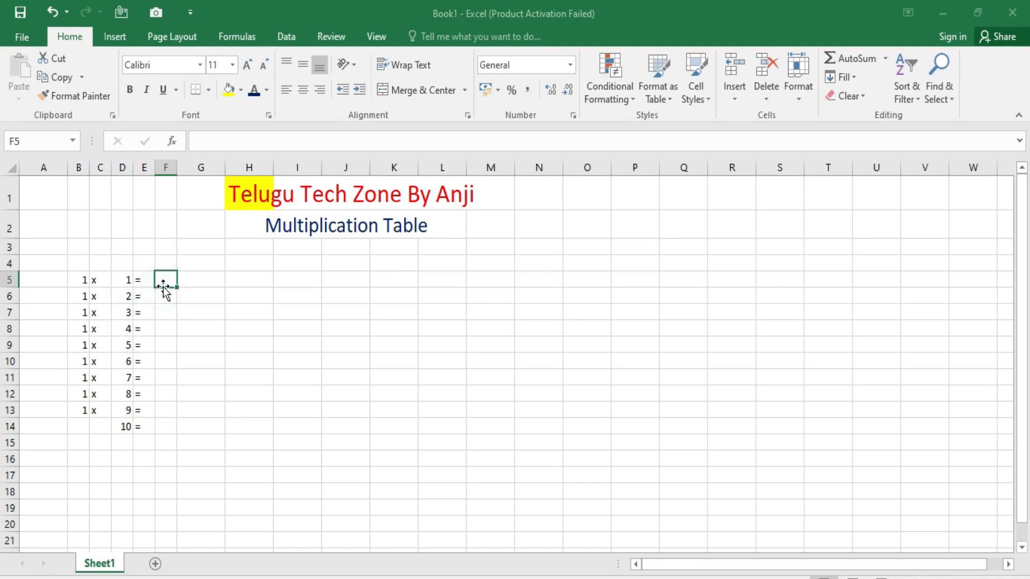
pyautogui.write('=')
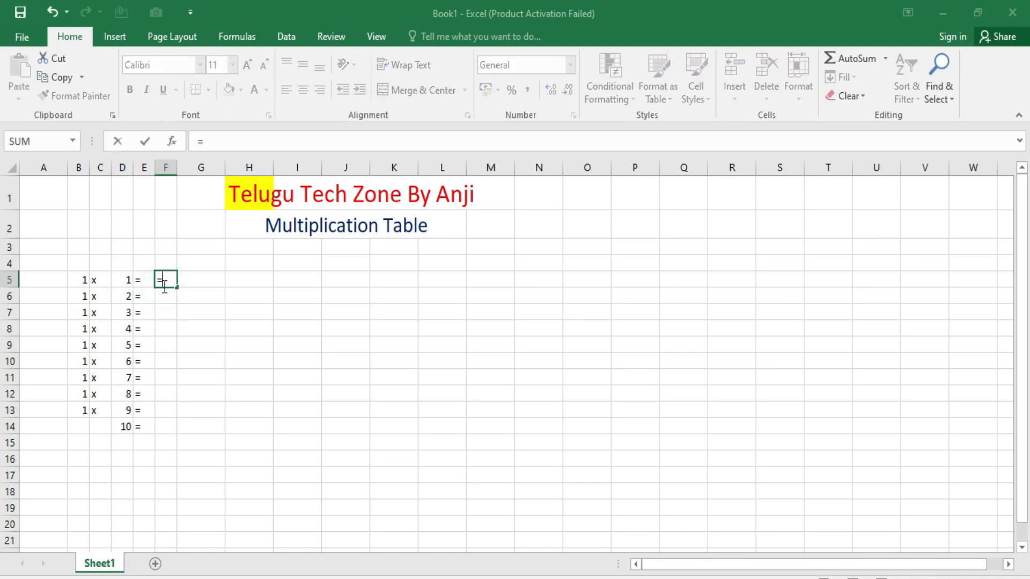
pyautogui.click(74, 280)
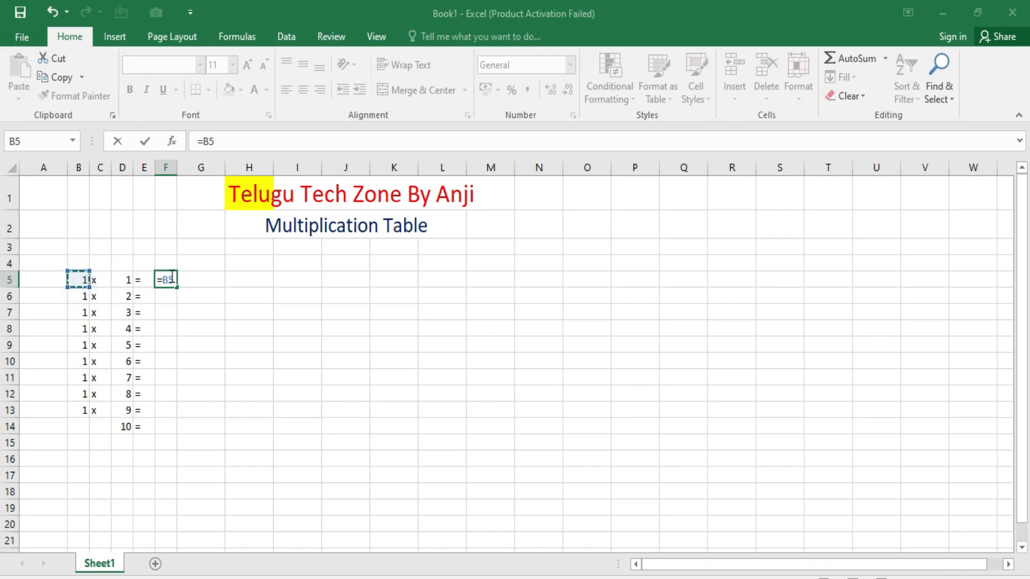
pyautogui.write('*')
pyautogui.click(124, 283)
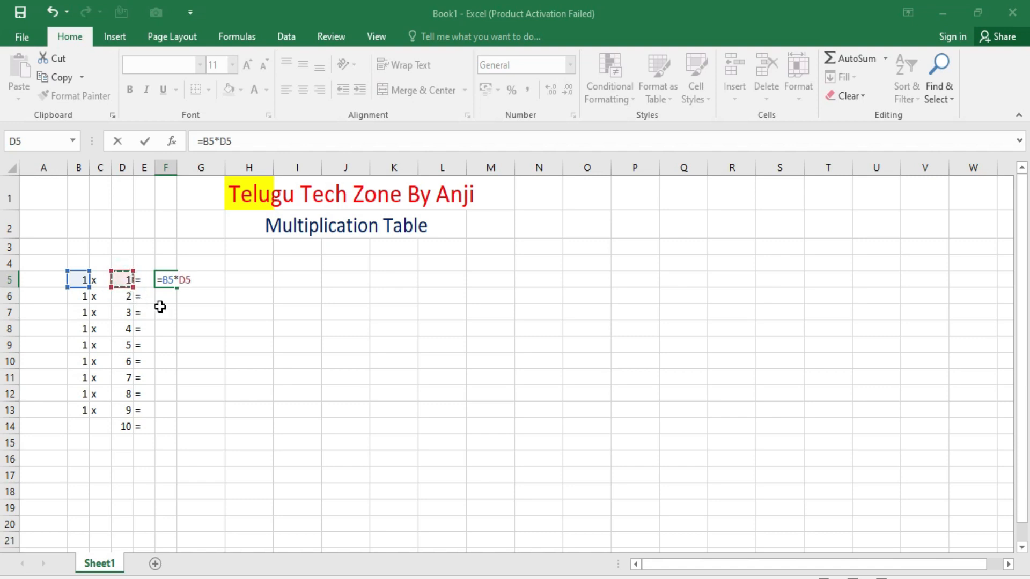
pyautogui.press('Return')
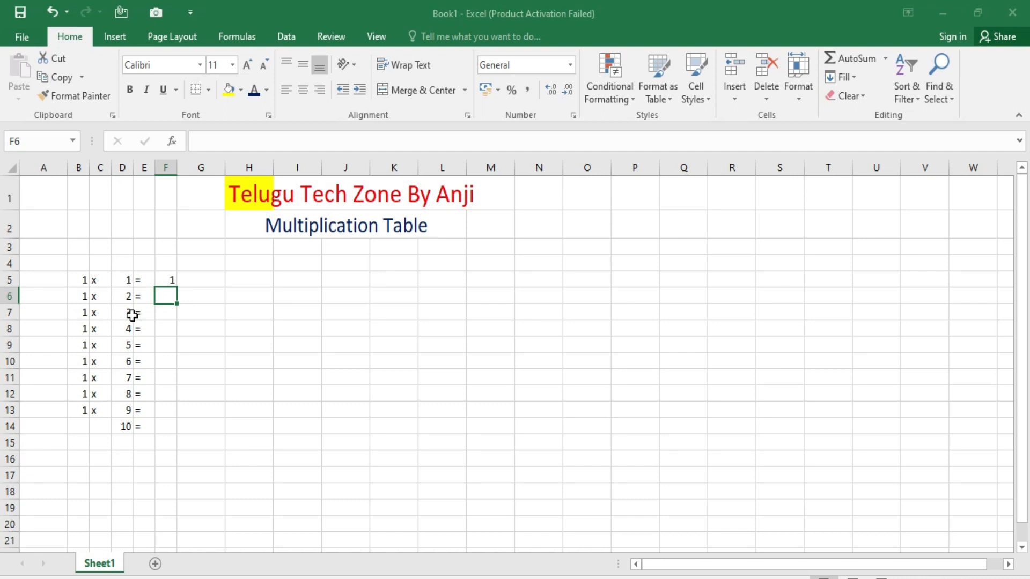
# - Complete the table's last row by entering 1 in B14 and x in C14
pyautogui.click(82, 427)
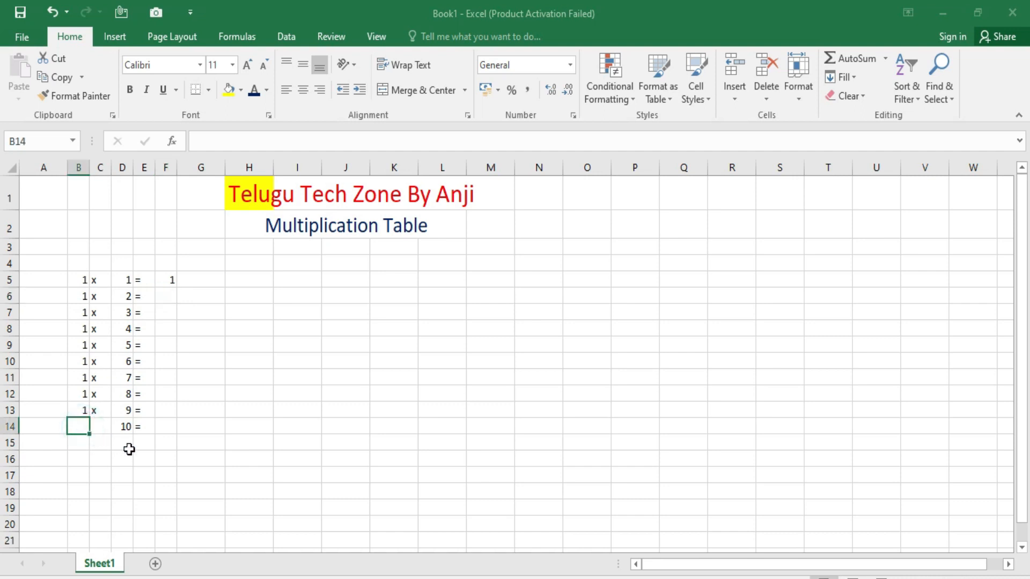
pyautogui.press('Right')
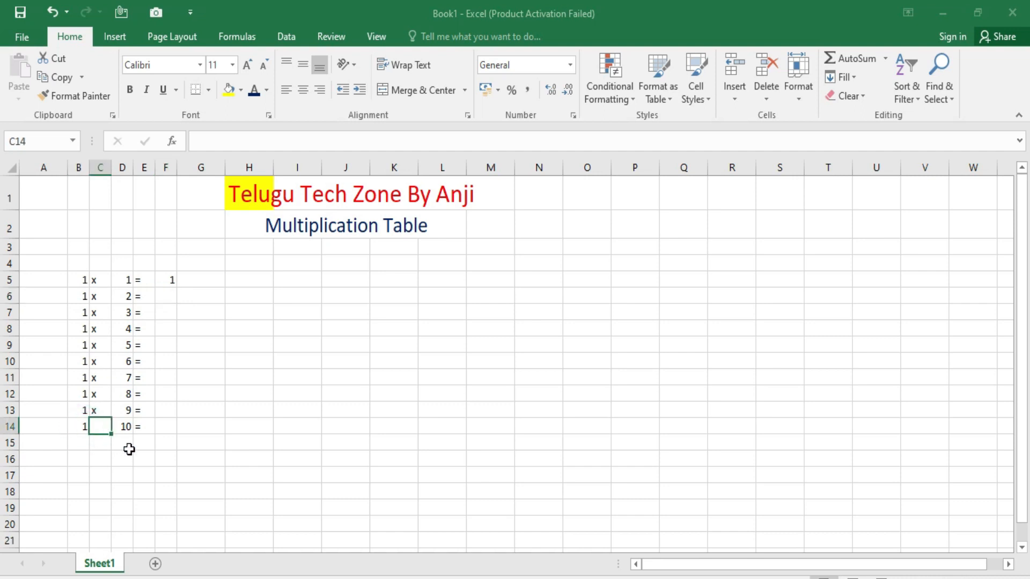
pyautogui.press('Right')
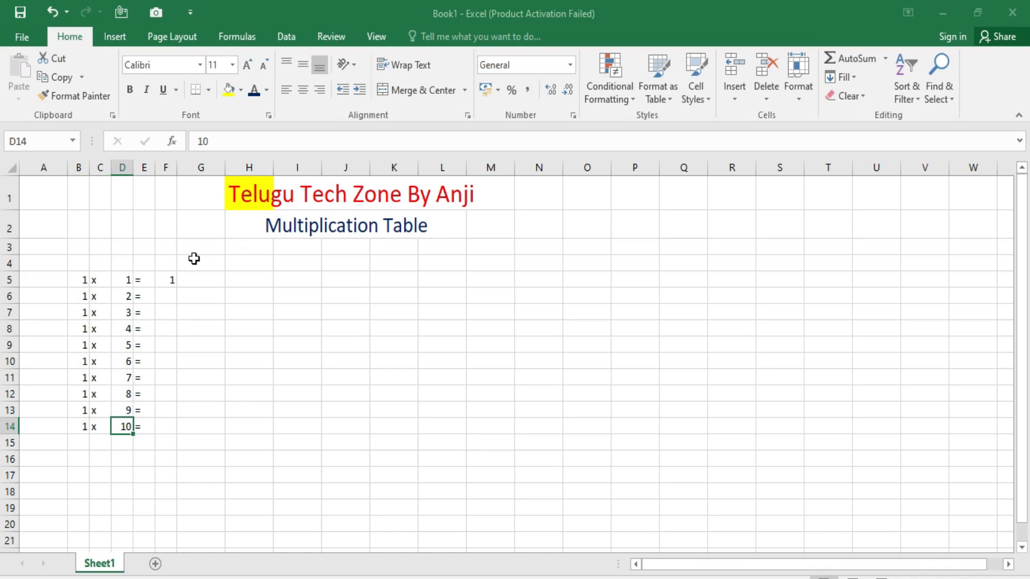
# - Fill the multiplication formula from F5 down through F14
pyautogui.click(175, 282)
pyautogui.moveTo(176, 288); pyautogui.dragTo(161, 429)
pyautogui.click(230, 360)
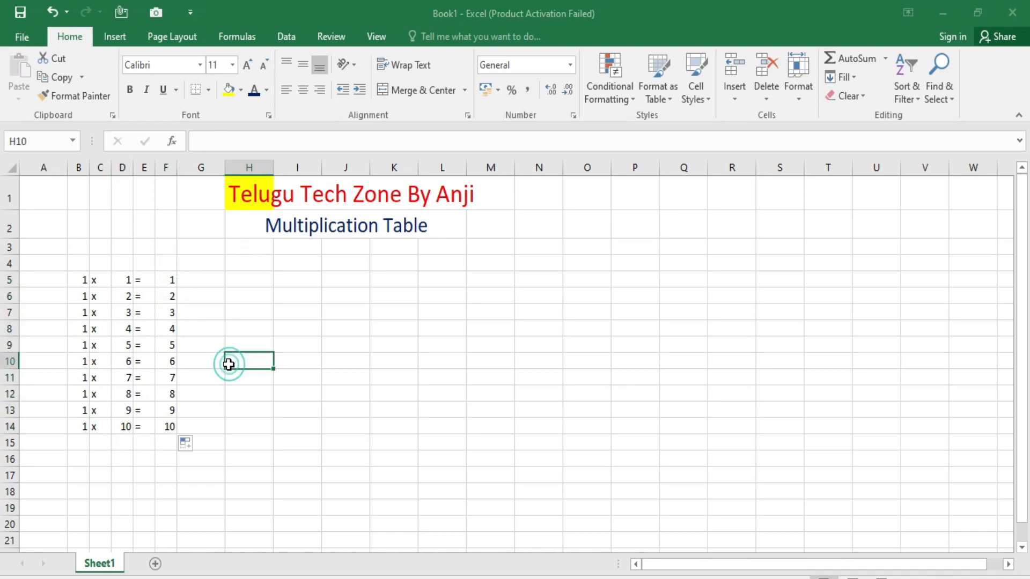
# - Copy the table B5:F14 to H5 and narrow columns H through L to match the first table's compact layout
pyautogui.moveTo(85, 282)
pyautogui.mouseDown()
pyautogui.moveTo(156, 352)
pyautogui.moveTo(165, 418)
pyautogui.mouseUp()
pyautogui.hotkey('ctrl', 'c')
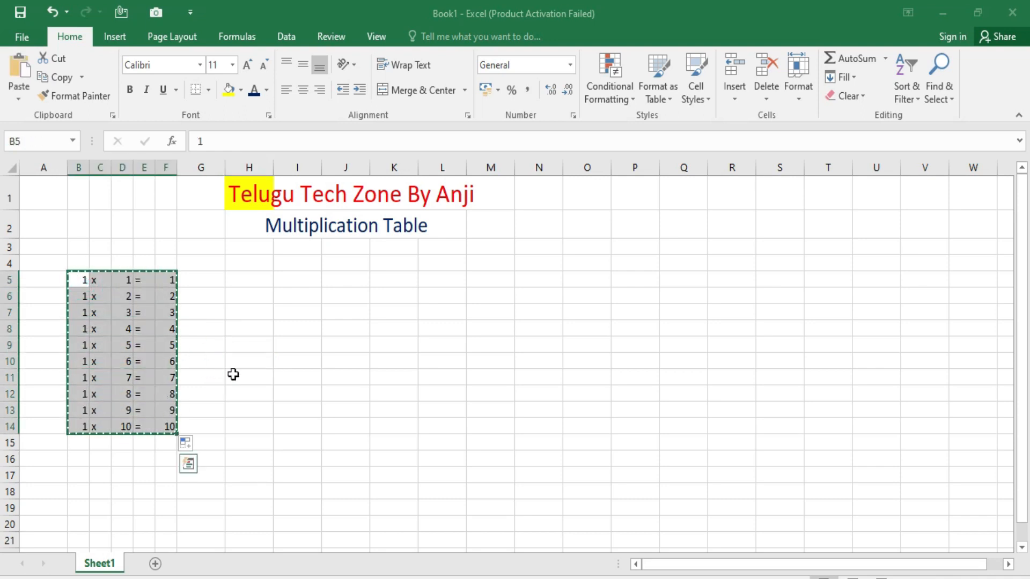
pyautogui.click(248, 279)
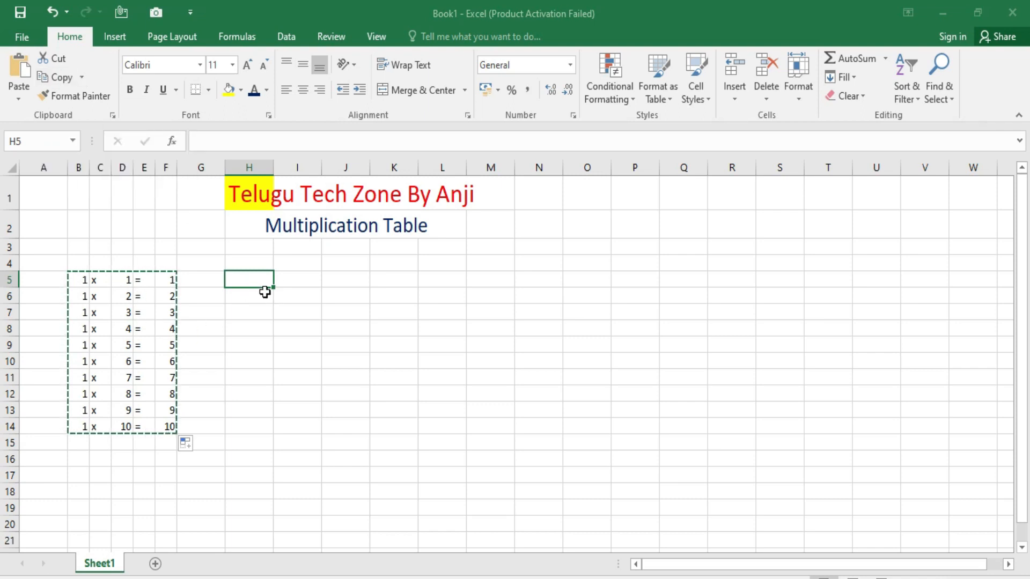
pyautogui.hotkey('ctrl', 'v')
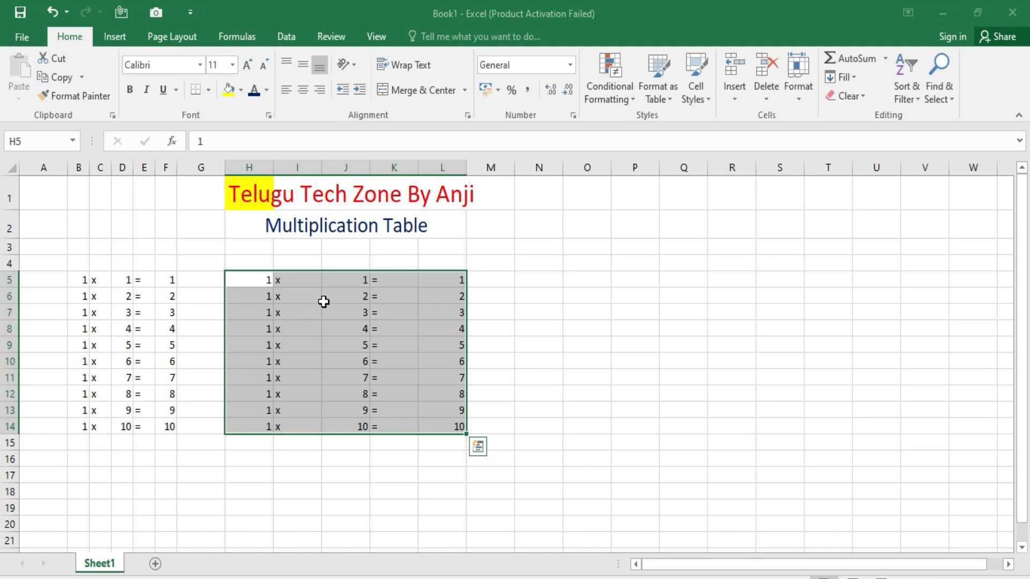
pyautogui.moveTo(247, 166); pyautogui.dragTo(394, 175)
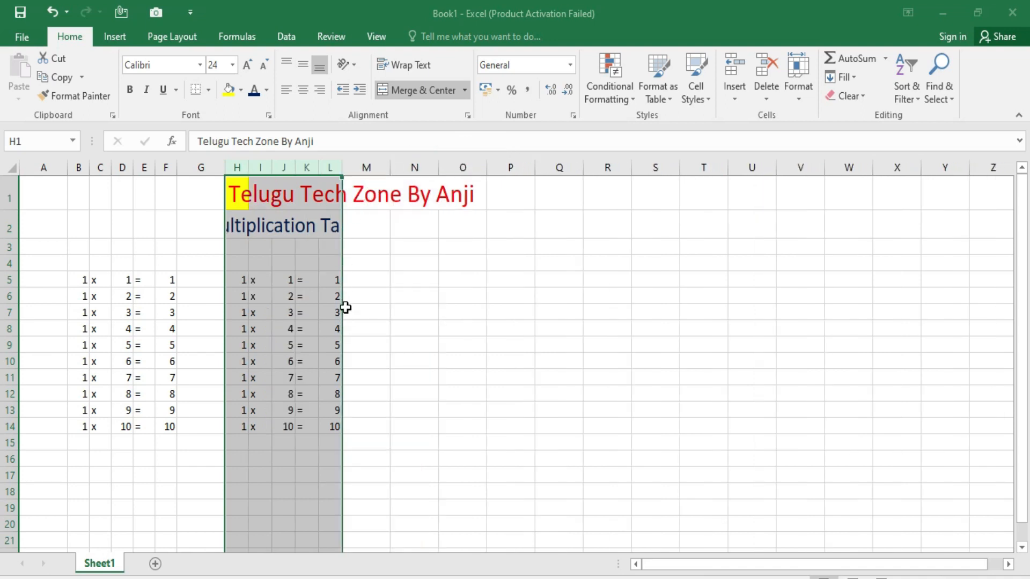
pyautogui.click(369, 298)
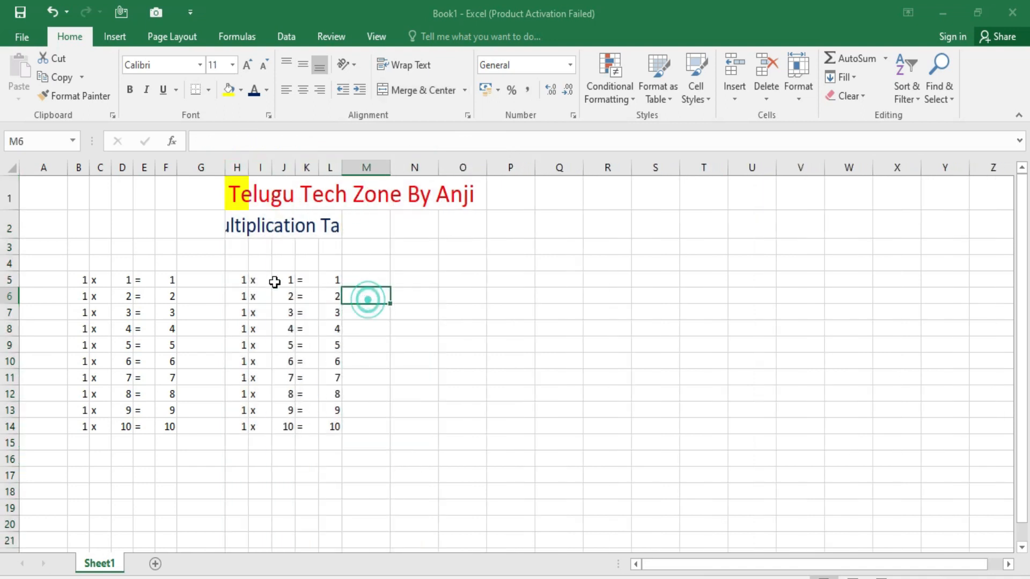
# - Set the copied table's first multiplicand in cell H5 to 2
pyautogui.click(240, 283)
pyautogui.write('2')
pyautogui.press('Return')
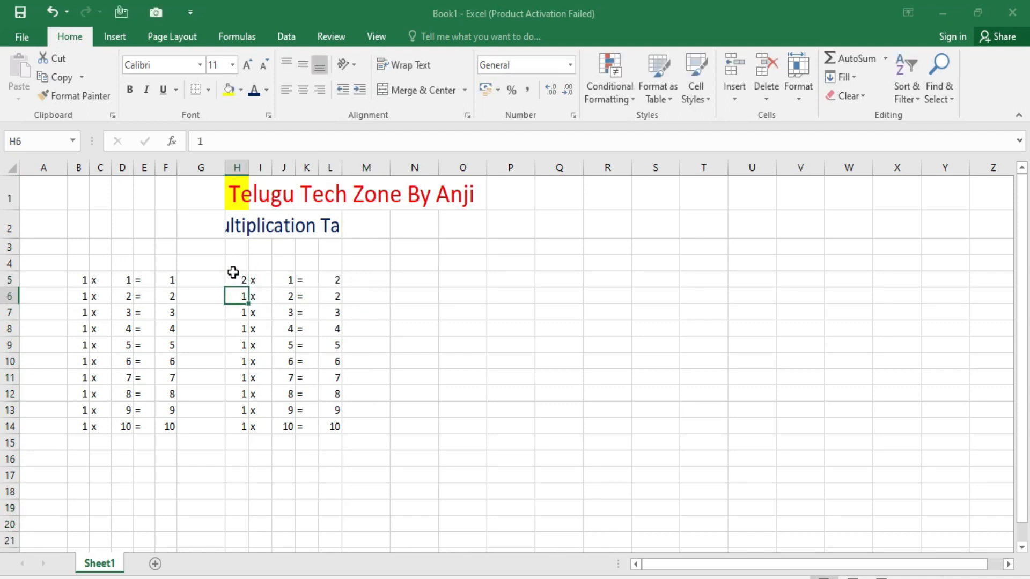
# - Fill the multiplicand 2 from H5 down through H14
pyautogui.click(240, 280)
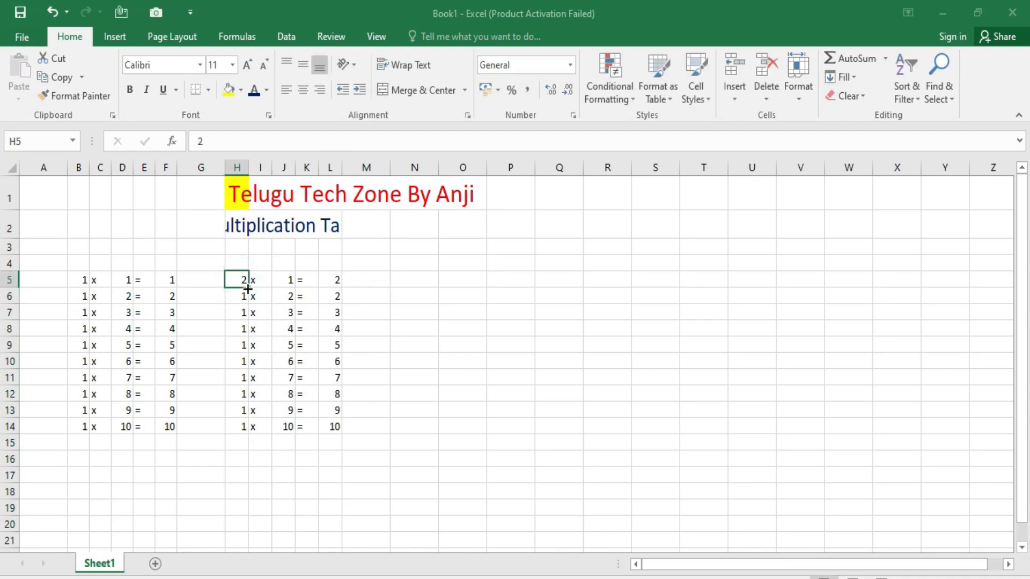
pyautogui.moveTo(248, 288); pyautogui.dragTo(249, 432)
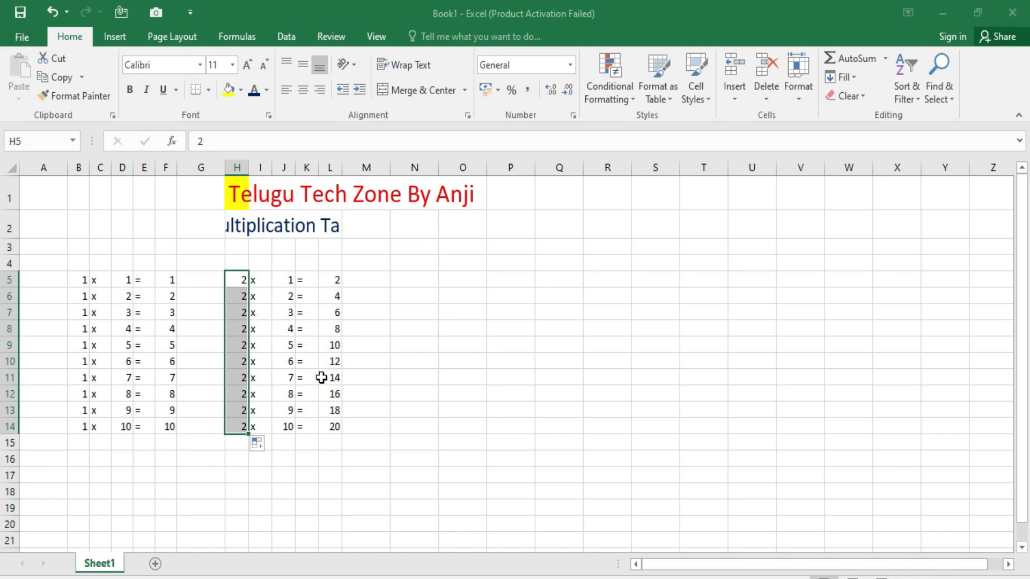
# - Copy the 2 times table H5:L14 to N5 and narrow columns N through R to match the other tables
pyautogui.moveTo(235, 278); pyautogui.dragTo(330, 424)
pyautogui.hotkey('ctrl', 'c')
pyautogui.click(412, 279)
pyautogui.press('Return')
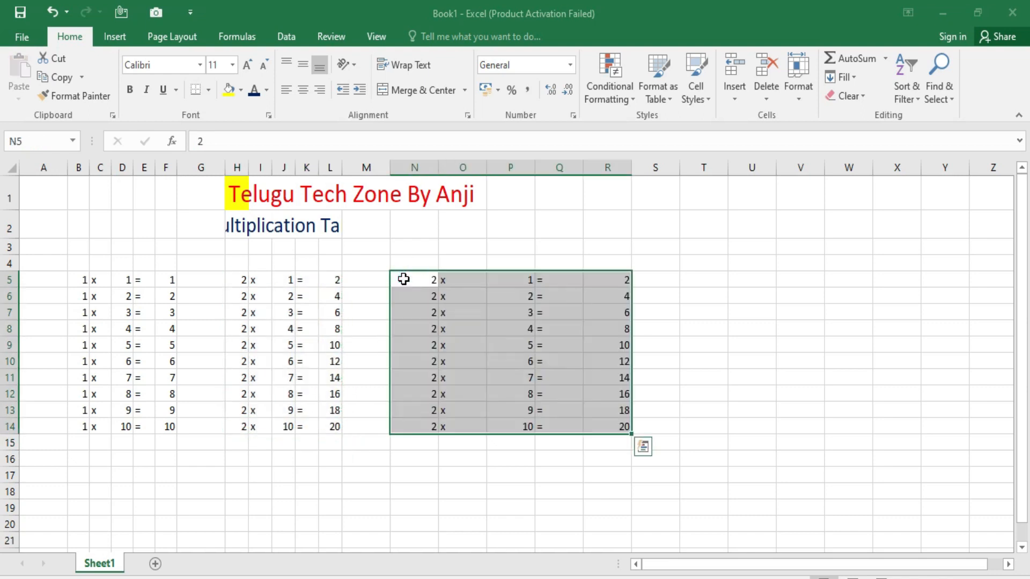
pyautogui.moveTo(415, 167); pyautogui.dragTo(555, 177)
pyautogui.click(496, 294)
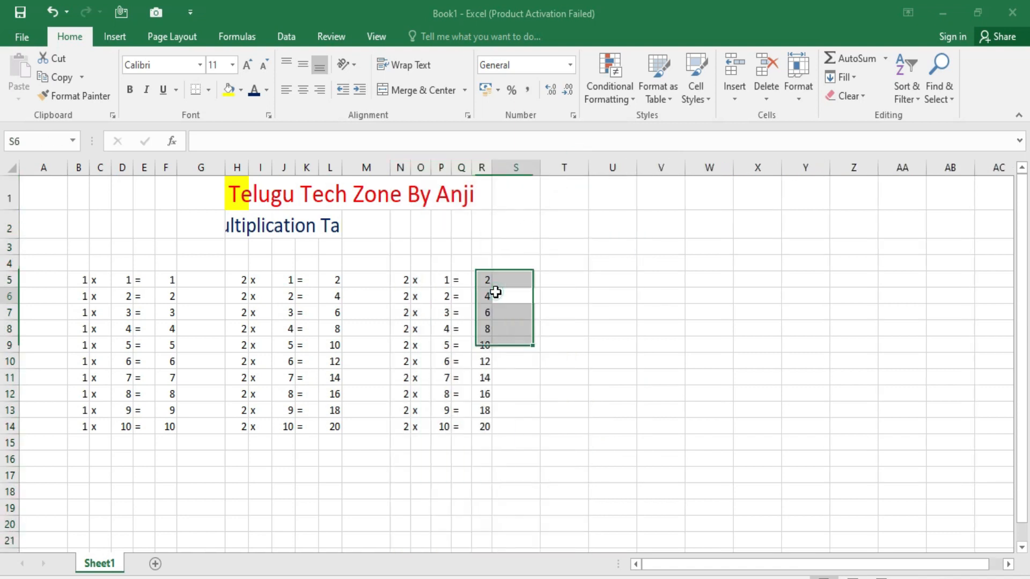
# - Set the new table's multiplicand in N5 to 3 and fill it down through N14
pyautogui.click(403, 281)
pyautogui.write('3')
pyautogui.press('Return')
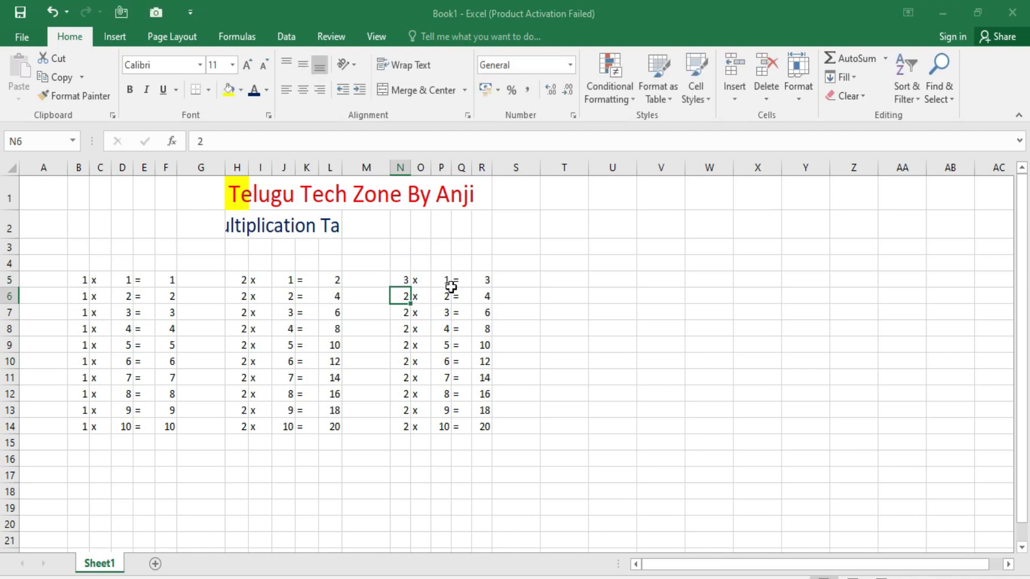
pyautogui.click(406, 279)
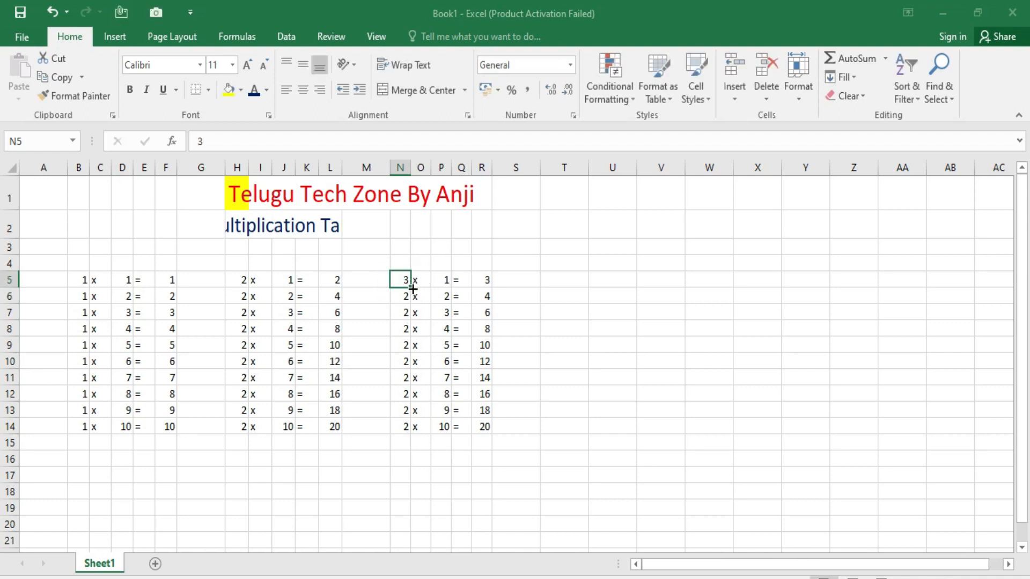
pyautogui.moveTo(412, 290); pyautogui.dragTo(421, 441)
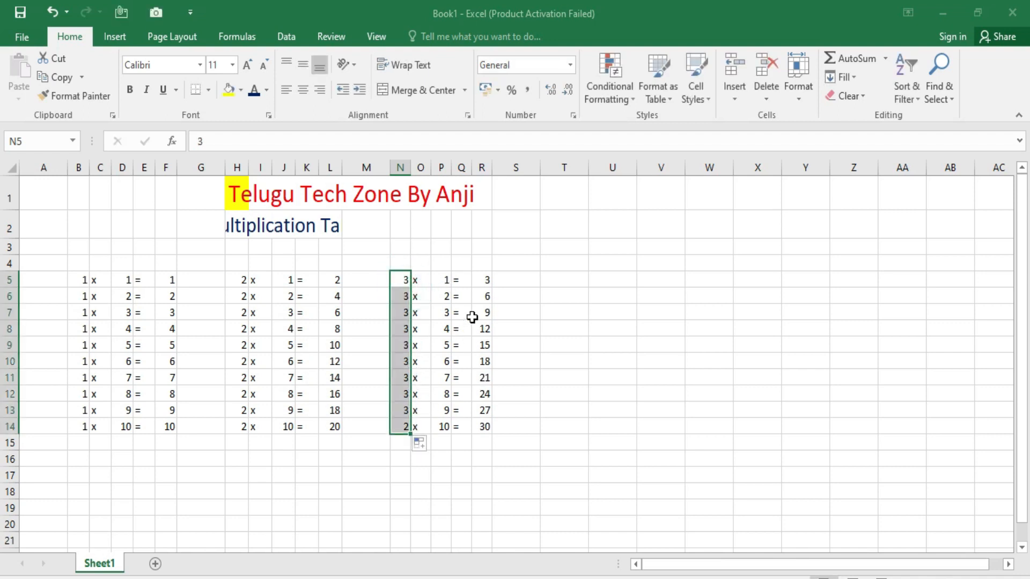
pyautogui.click(481, 313)
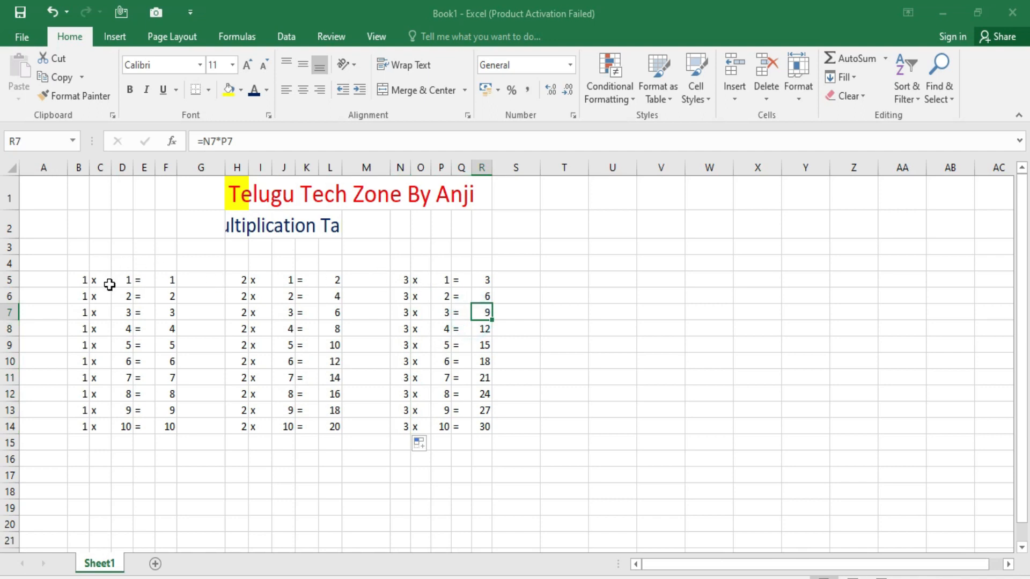
# - Center the contents of all three tables, B5:R14, both horizontally and vertically
pyautogui.moveTo(83, 280)
pyautogui.mouseDown()
pyautogui.moveTo(477, 375)
pyautogui.moveTo(483, 428)
pyautogui.mouseUp()
pyautogui.click(303, 93)
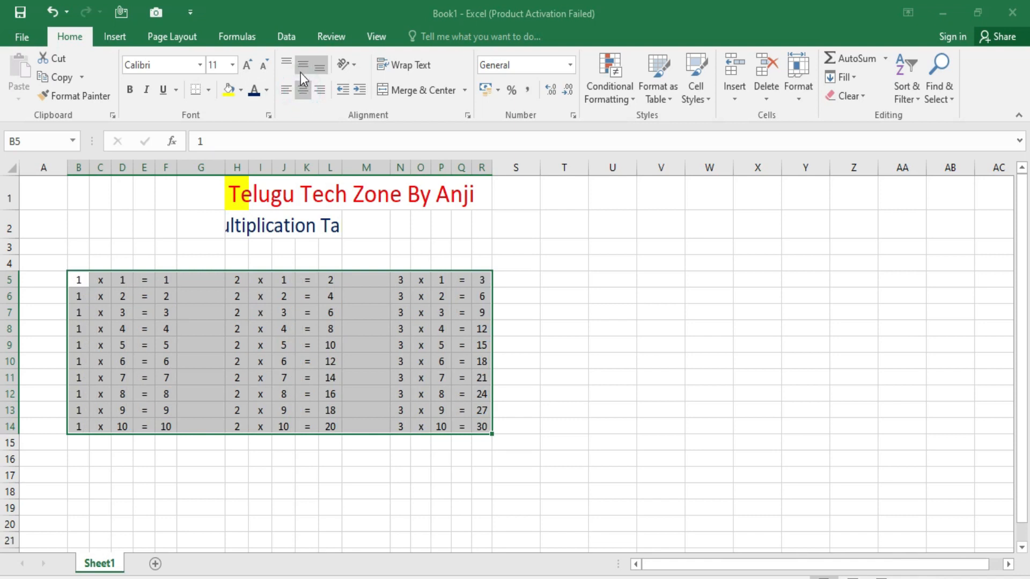
pyautogui.click(301, 67)
pyautogui.click(306, 325)
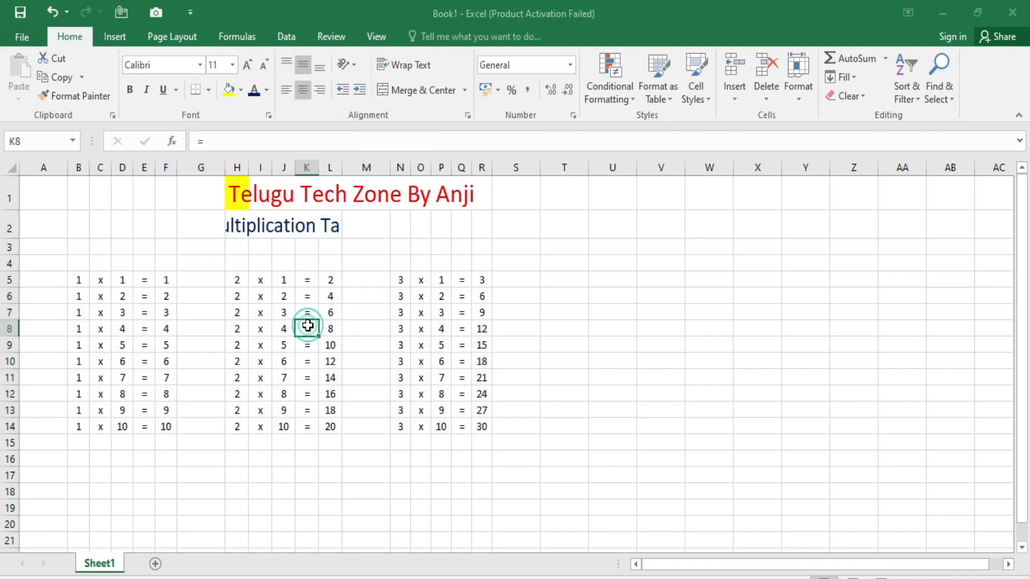
# - Copy the 3 times table N5:R14 to T5
pyautogui.click(78, 278)
pyautogui.click(556, 282)
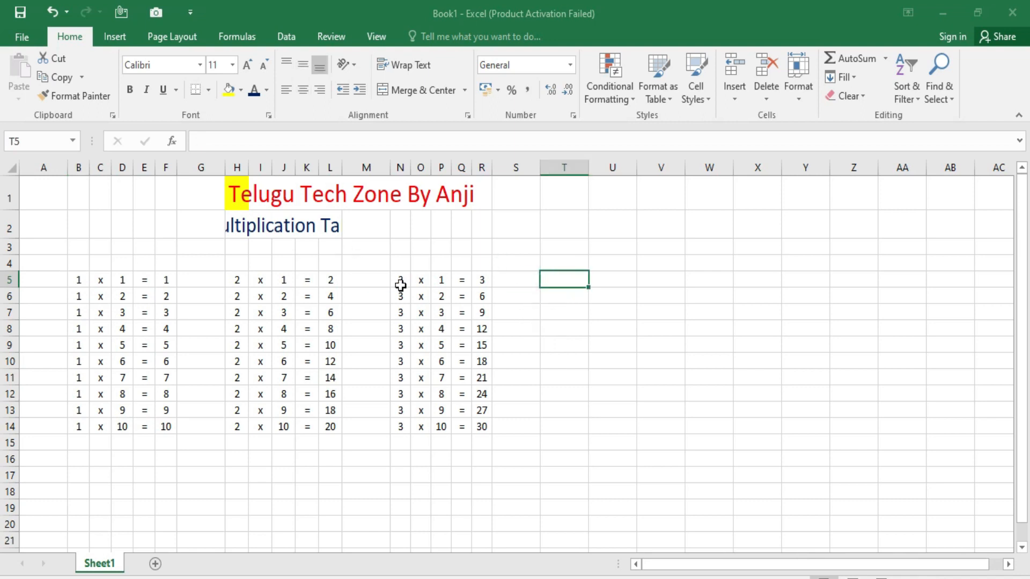
pyautogui.moveTo(403, 288); pyautogui.dragTo(471, 418)
pyautogui.hotkey('ctrl', 'c')
pyautogui.click(563, 279)
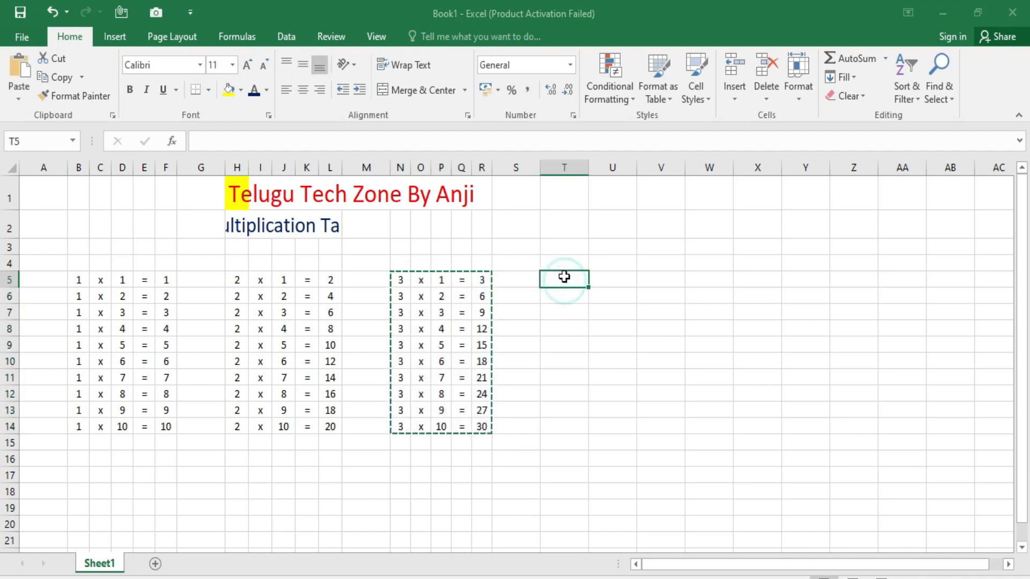
pyautogui.press('Return')
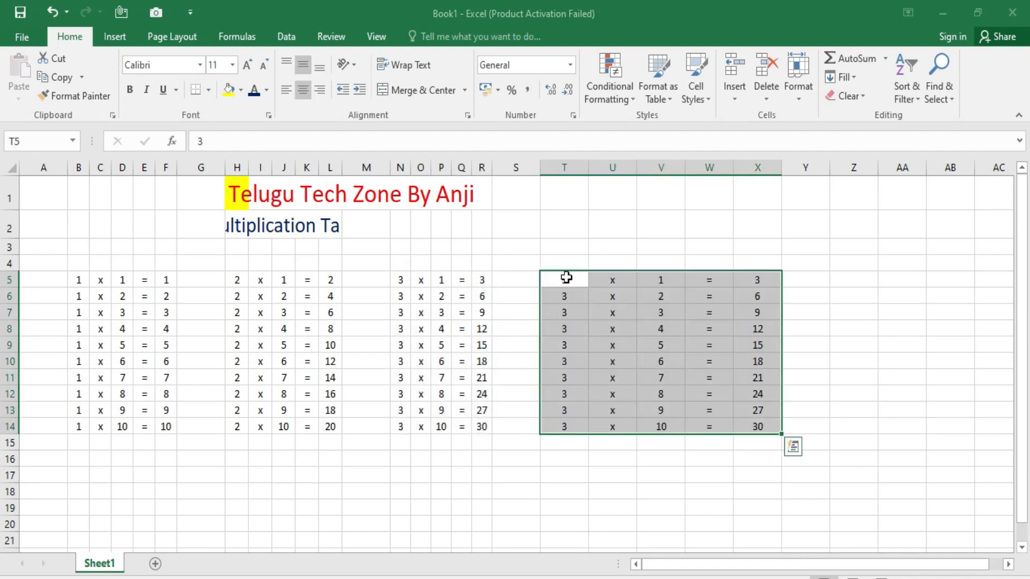
# - Set the multiplicand in T5 to 4 and fill it down through T14
pyautogui.click(571, 277)
pyautogui.write('4')
pyautogui.press('Return')
pyautogui.click(570, 277)
pyautogui.moveTo(587, 288); pyautogui.dragTo(586, 432)
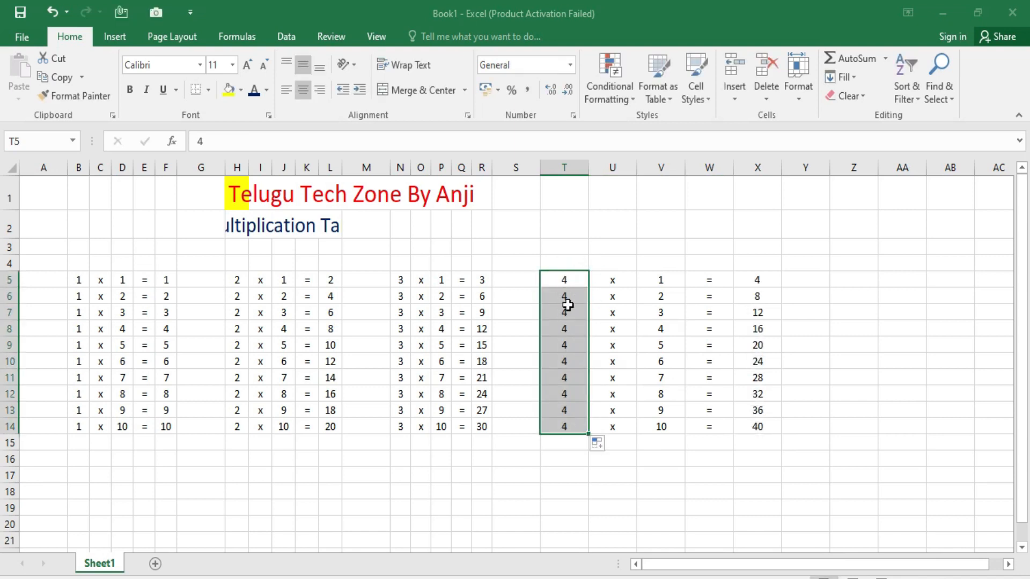
# - Narrow columns T through X to match the compact layout of the other tables
pyautogui.moveTo(575, 170); pyautogui.dragTo(707, 175)
pyautogui.moveTo(705, 176); pyautogui.dragTo(705, 175)
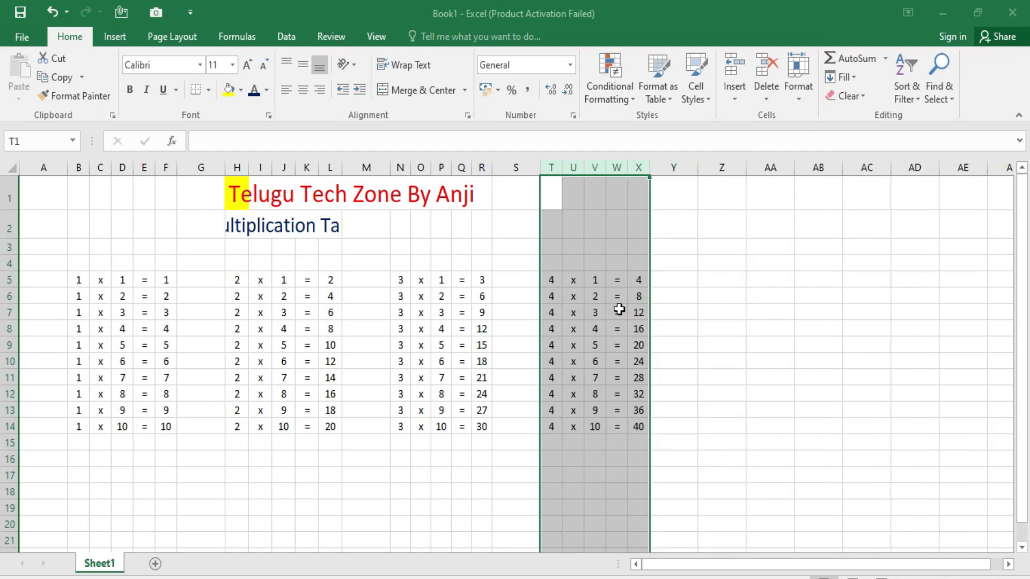
pyautogui.click(617, 306)
# - Apply all borders to the 1 times table, B5:F14
pyautogui.moveTo(100, 280); pyautogui.dragTo(143, 315)
pyautogui.moveTo(77, 276); pyautogui.dragTo(160, 429)
pyautogui.click(209, 92)
pyautogui.click(228, 229)
# - Apply the same all-cell borders to the 2, 3 and 4 times tables in H5:L14, N5:R14 and T5:X14
pyautogui.moveTo(239, 281); pyautogui.dragTo(330, 429)
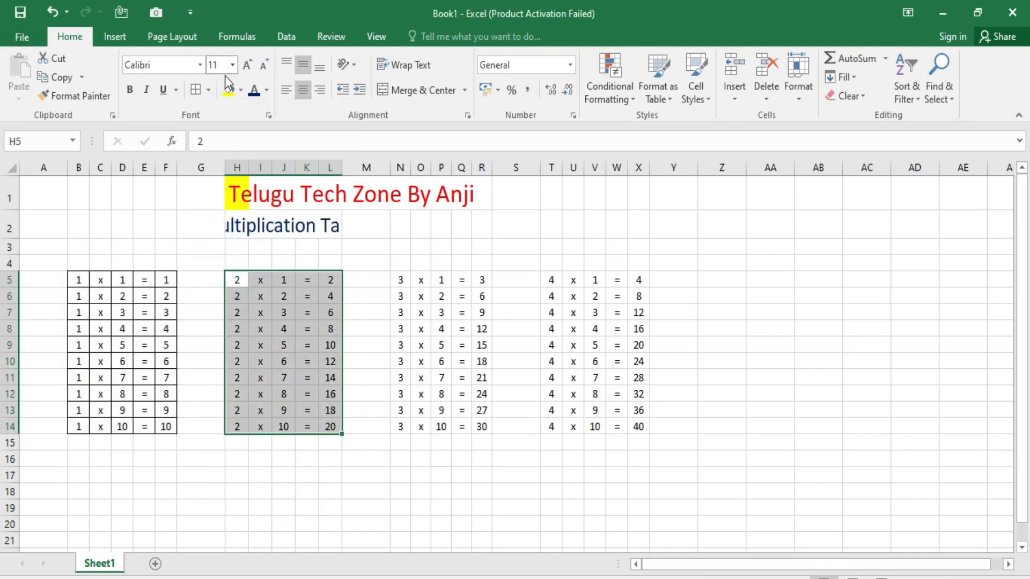
pyautogui.click(196, 90)
pyautogui.moveTo(400, 279); pyautogui.dragTo(481, 427)
pyautogui.click(196, 92)
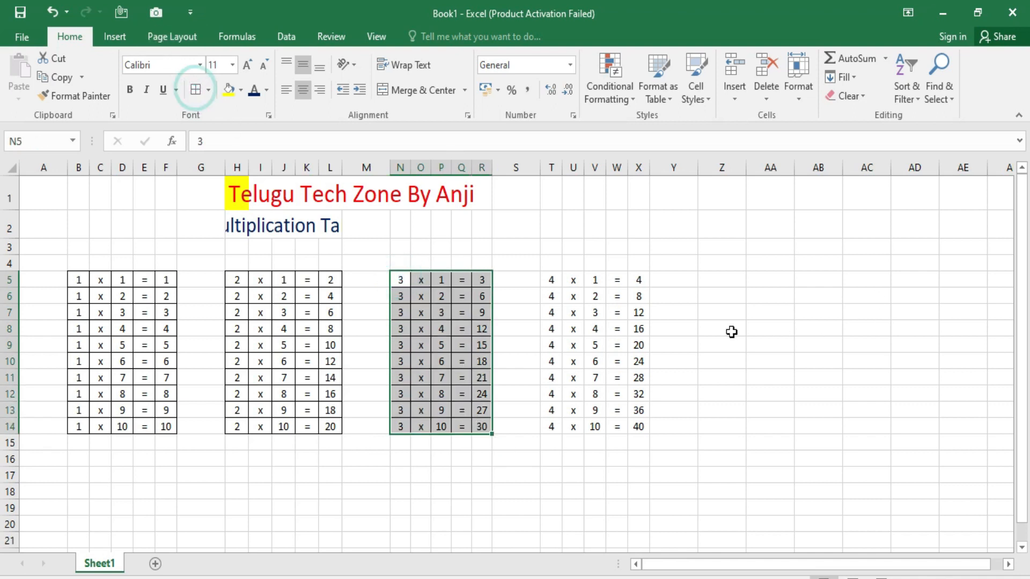
pyautogui.moveTo(552, 279); pyautogui.dragTo(633, 428)
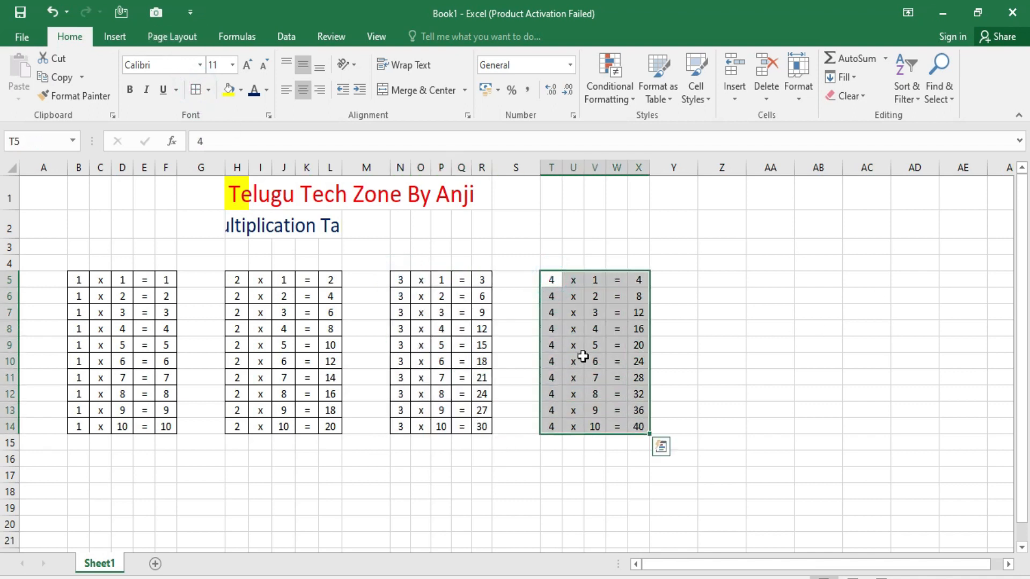
pyautogui.click(196, 89)
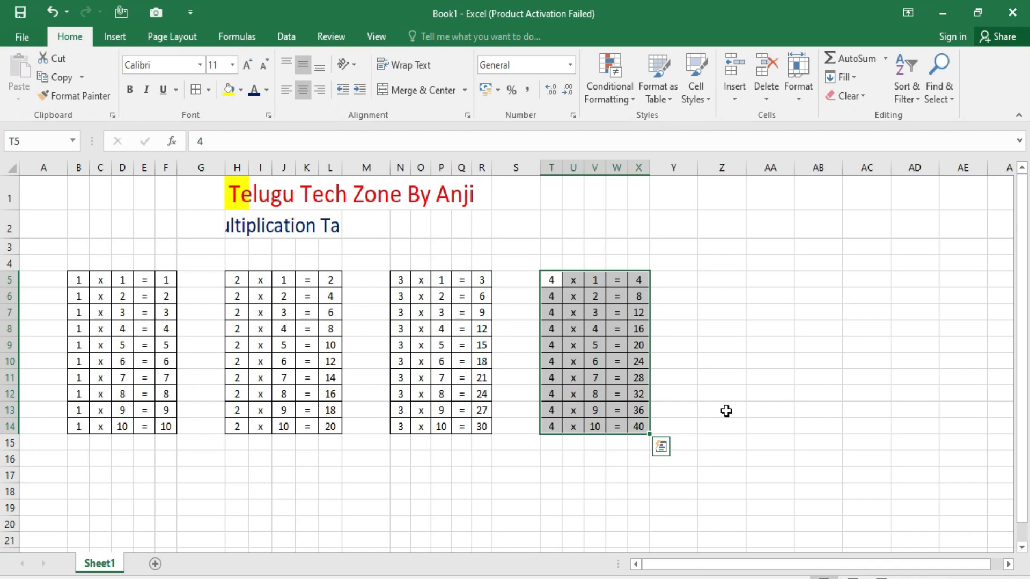
# - Unmerge the Multiplication Table heading in row 2, with H2:R2 selected
pyautogui.moveTo(232, 226); pyautogui.dragTo(479, 230)
pyautogui.click(417, 90)
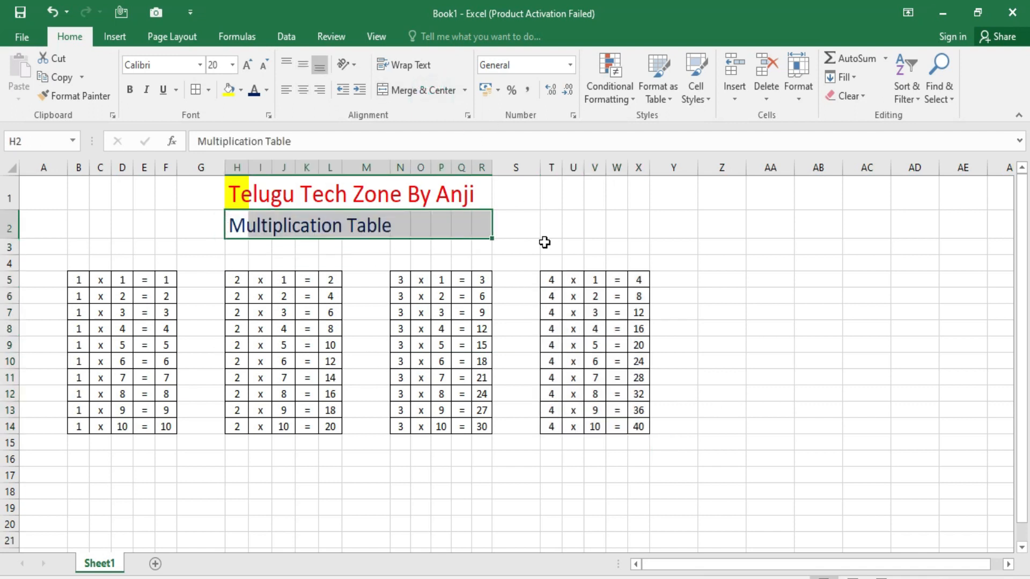
pyautogui.click(563, 232)
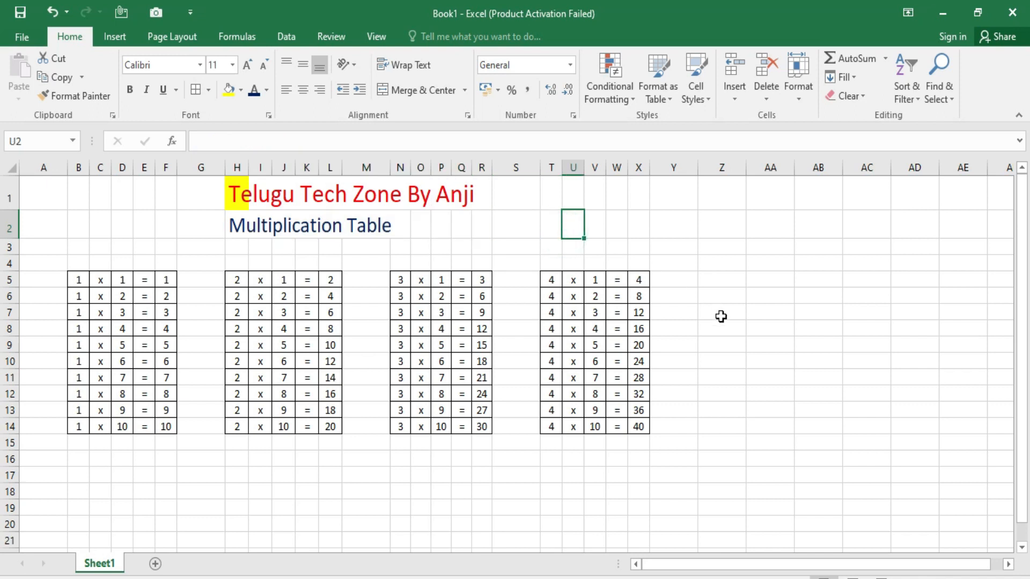